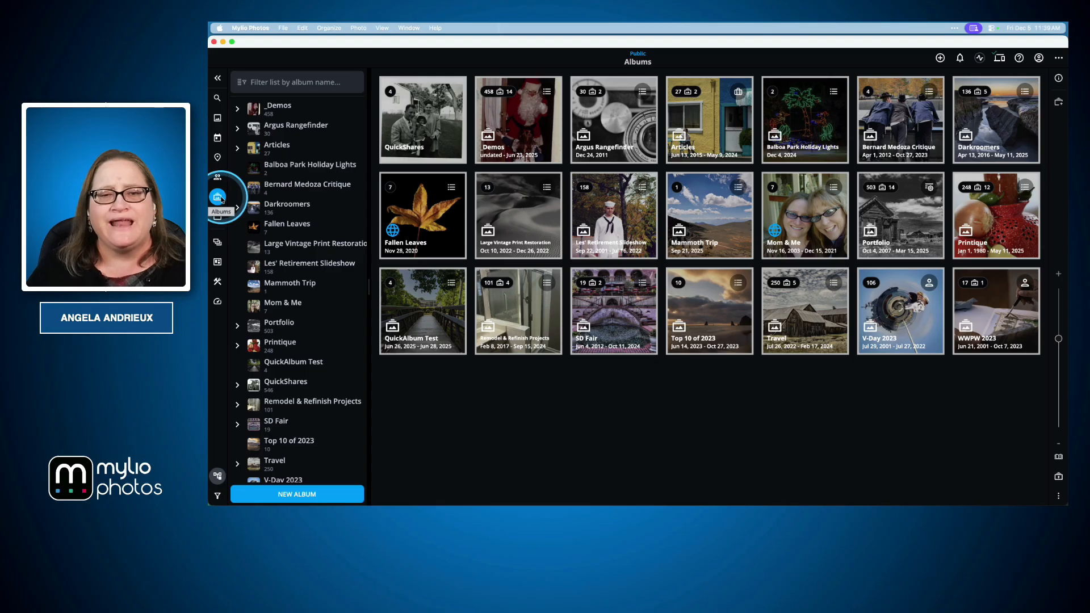
# - Browse into the _Demos album and its nested _RootsTech album, and return to the top-level album overview
pyautogui.click(531, 133)
pyautogui.doubleClick(531, 133)
pyautogui.doubleClick(530, 137)
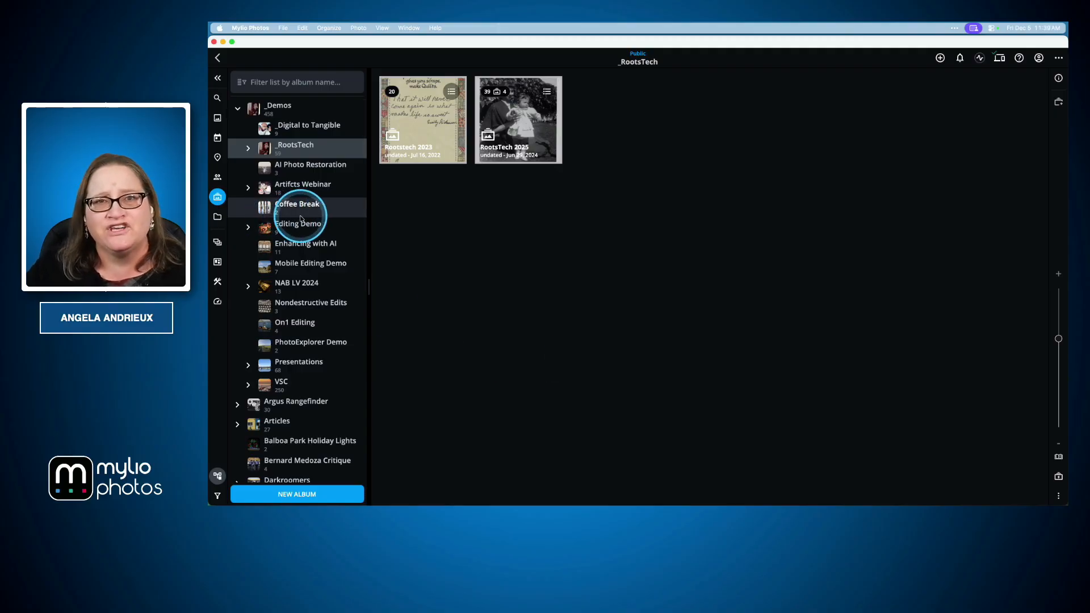
pyautogui.click(217, 197)
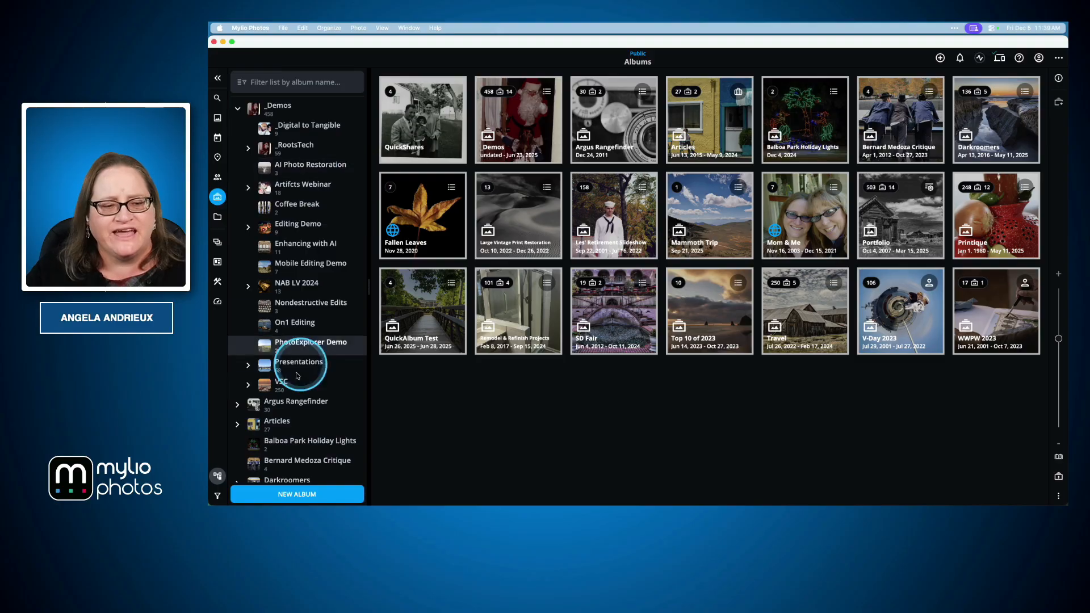
# - Hide and reshow the album navigation tree, and expand _Demos and _RootsTech to examine their nested albums before collapsing both
pyautogui.click(218, 477)
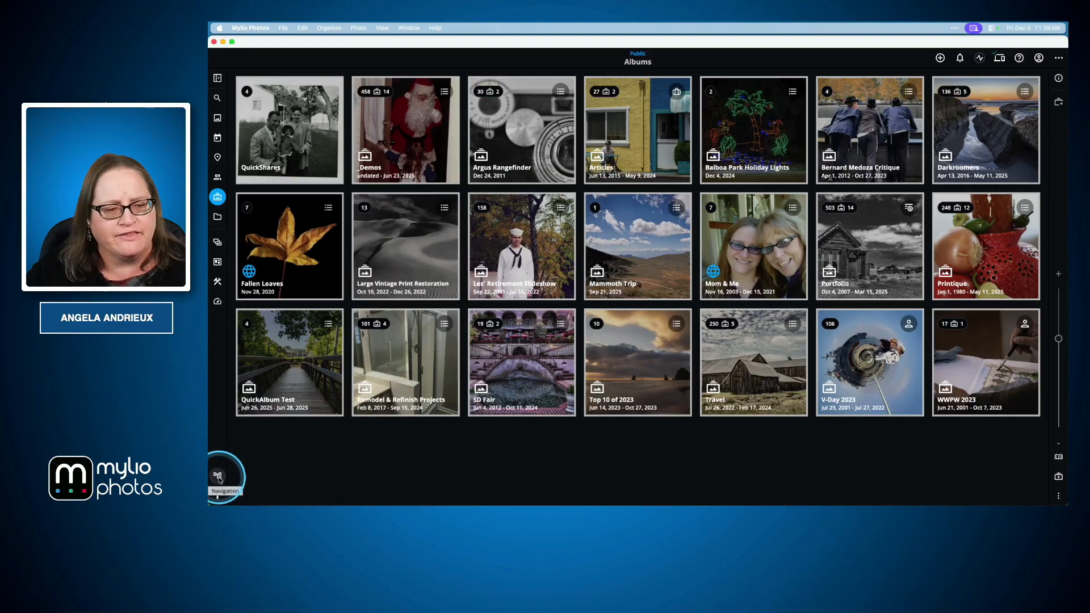
pyautogui.click(219, 477)
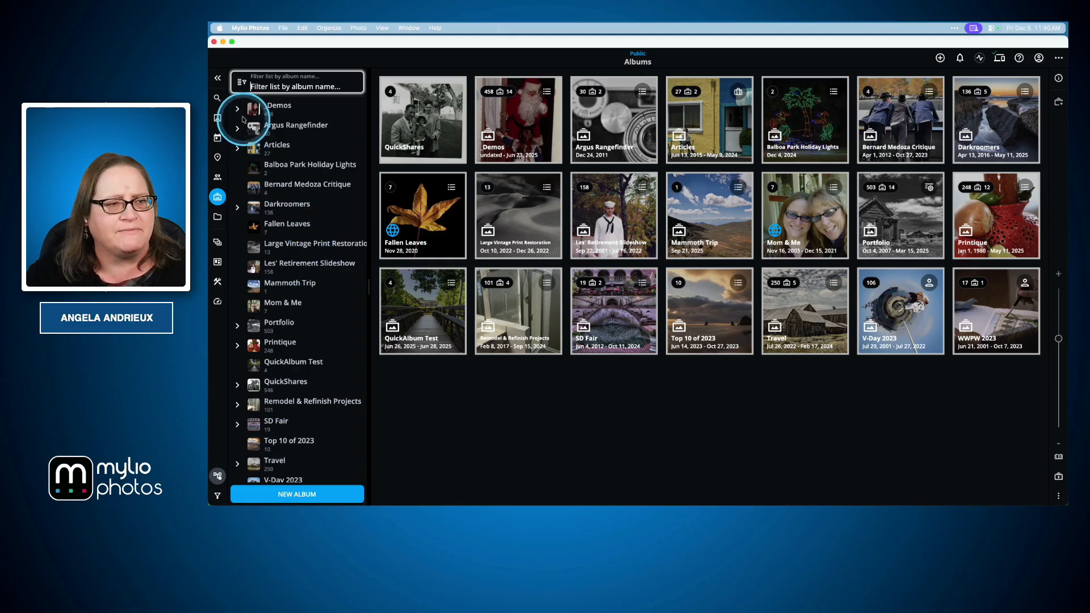
pyautogui.click(238, 110)
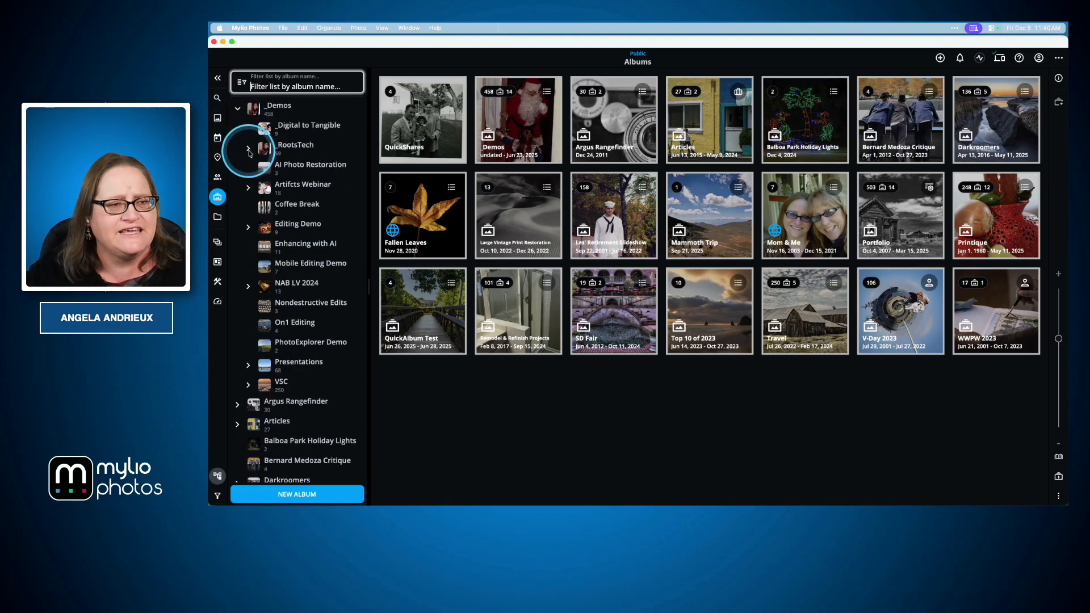
pyautogui.click(250, 150)
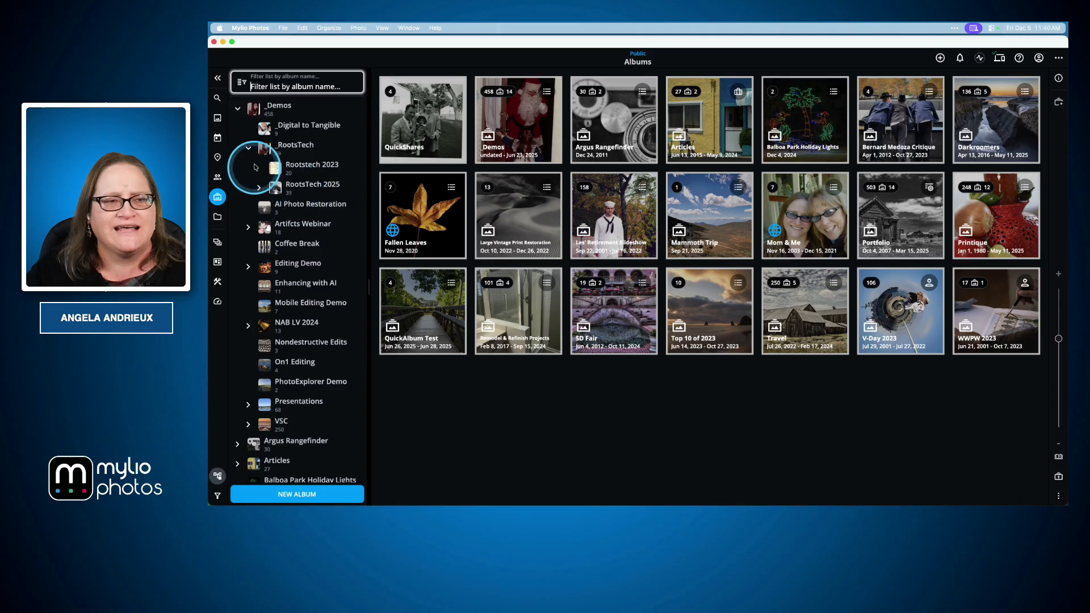
pyautogui.click(250, 150)
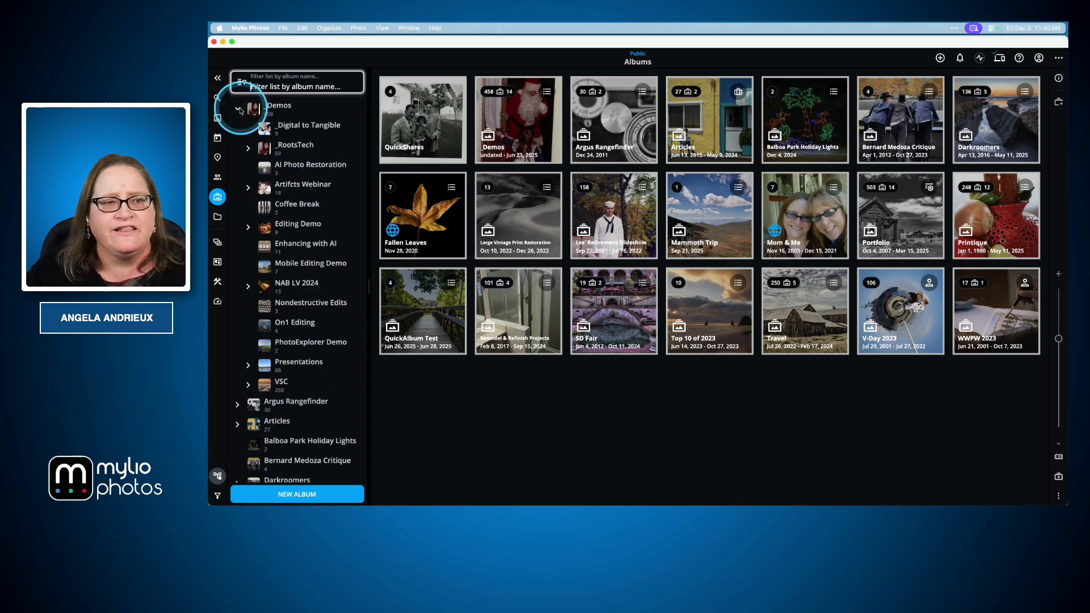
pyautogui.click(238, 110)
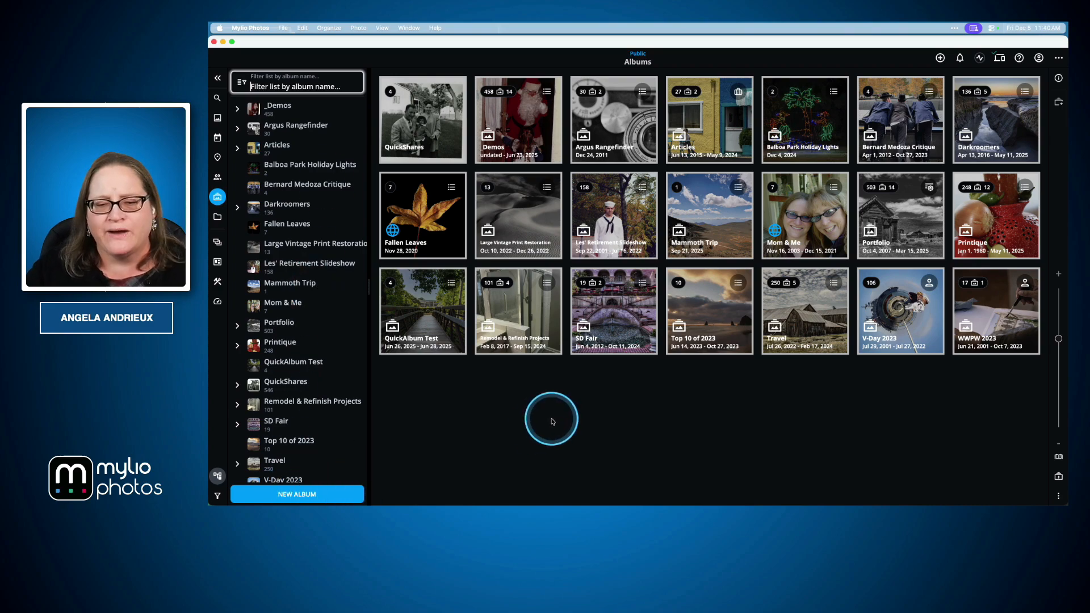
# - Check the album creation options available from an empty area of the album overview, and dismiss them
pyautogui.rightClick(557, 412)
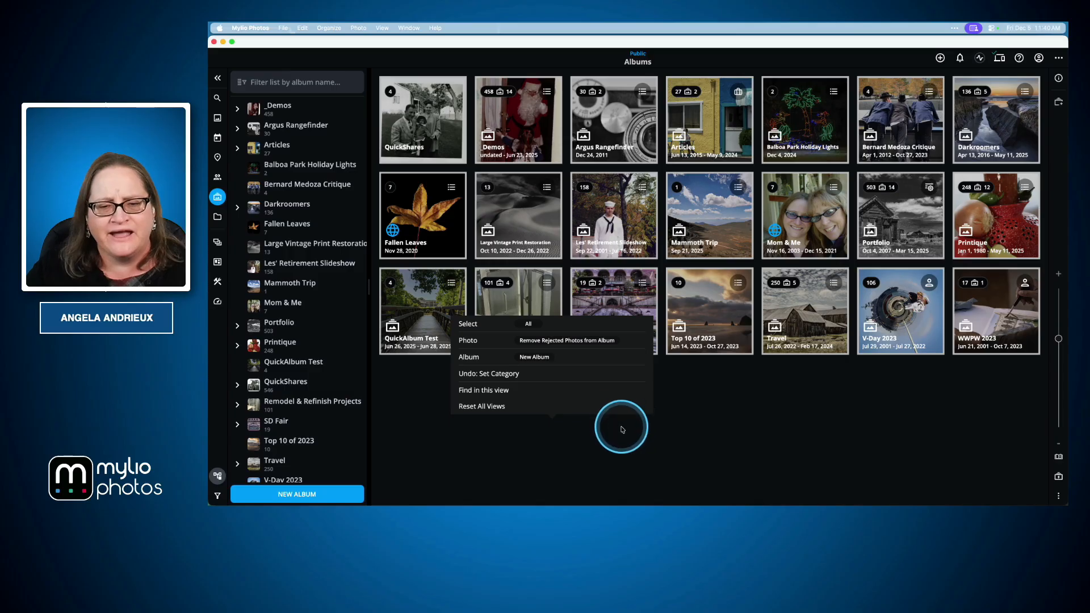
pyautogui.click(698, 399)
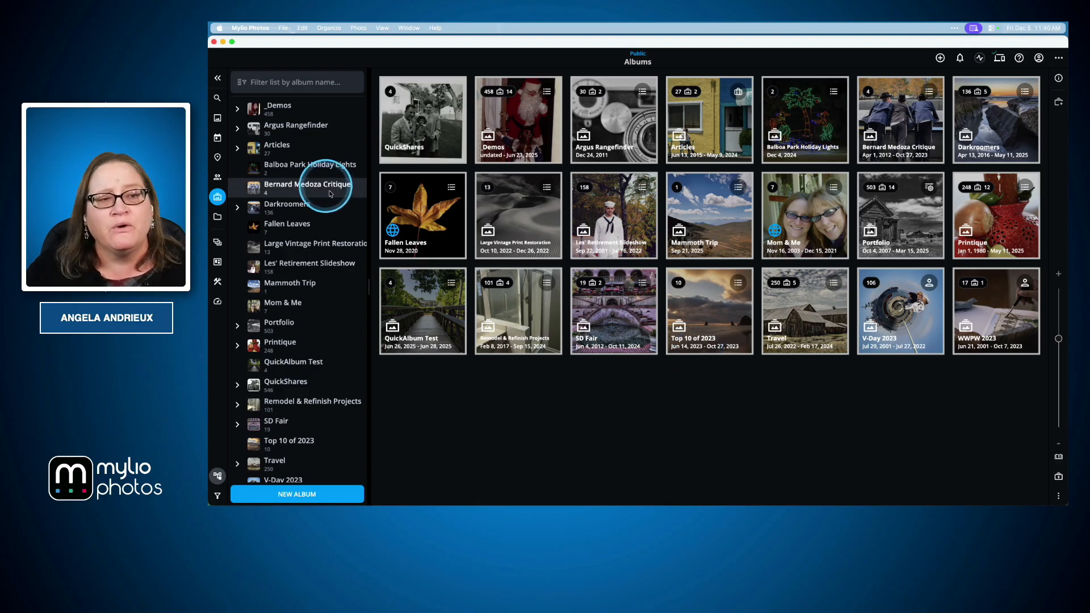
# - Add the three adjacent photos of the cream-coloured cat from All Photos to a new top-level album named Cats, and show the album overview
pyautogui.click(216, 118)
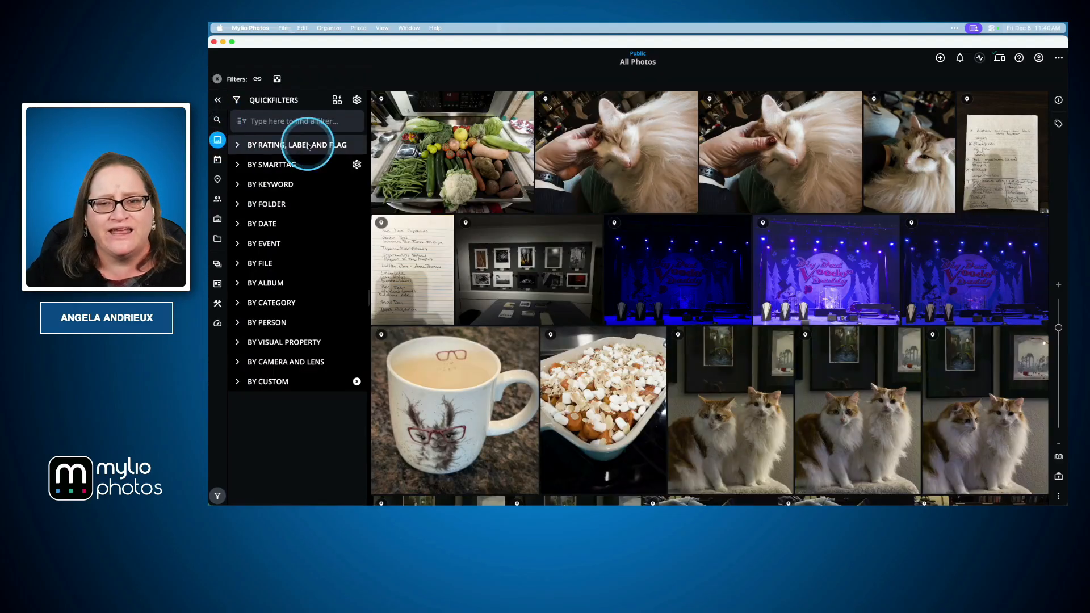
pyautogui.click(601, 145)
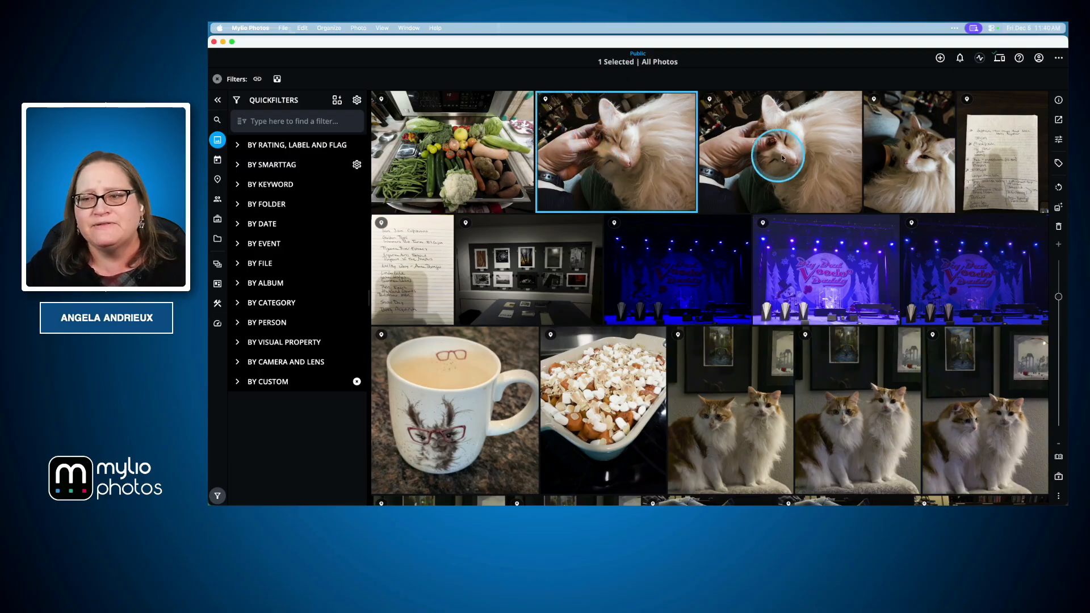
pyautogui.keyDown('shift'); pyautogui.click(911, 162); pyautogui.keyUp('shift')
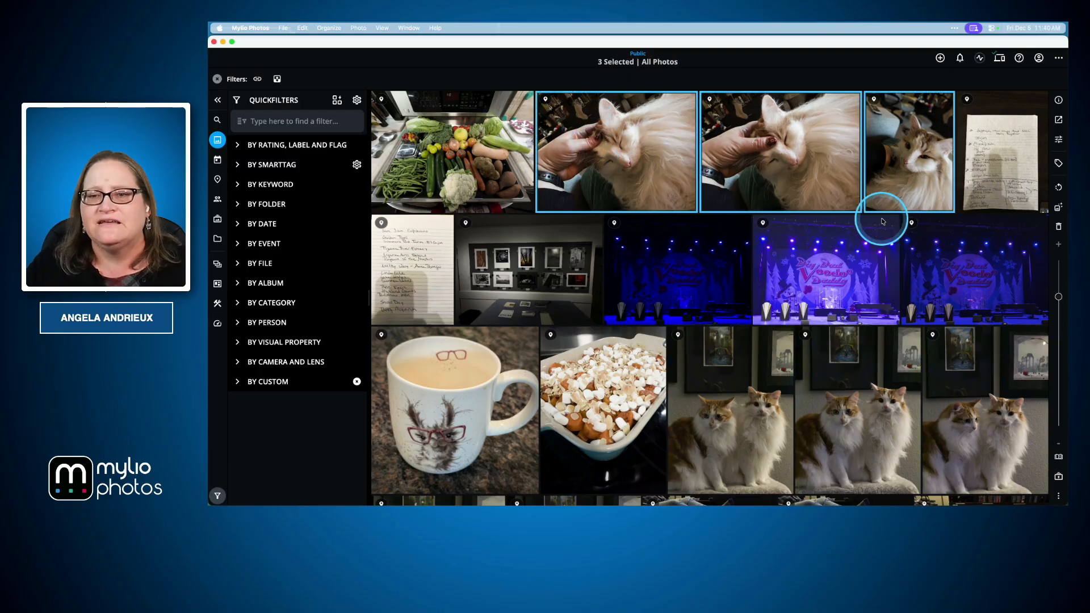
pyautogui.rightClick(673, 161)
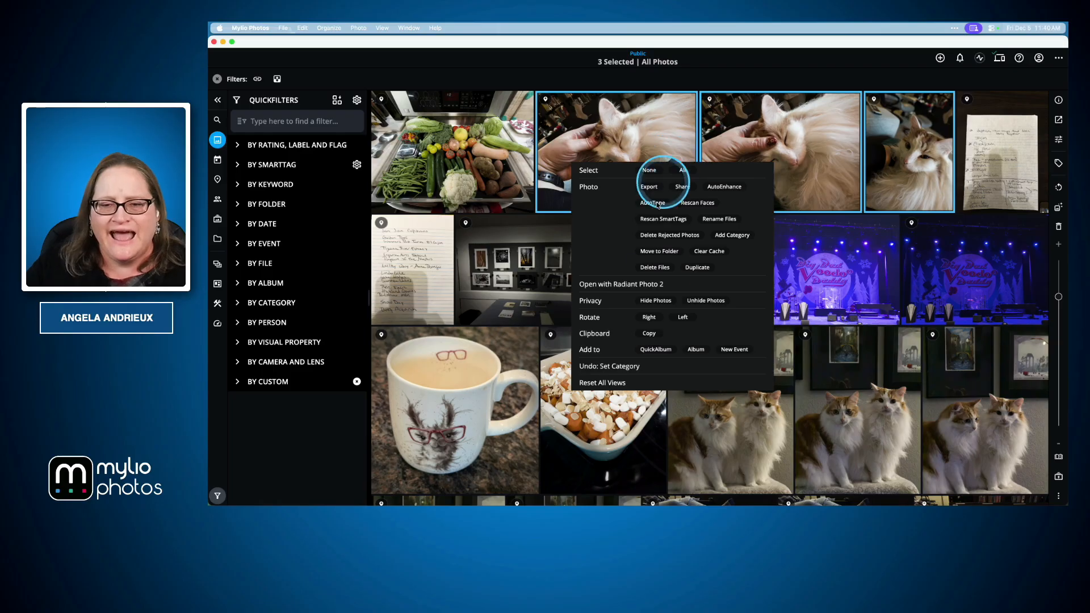
pyautogui.click(696, 350)
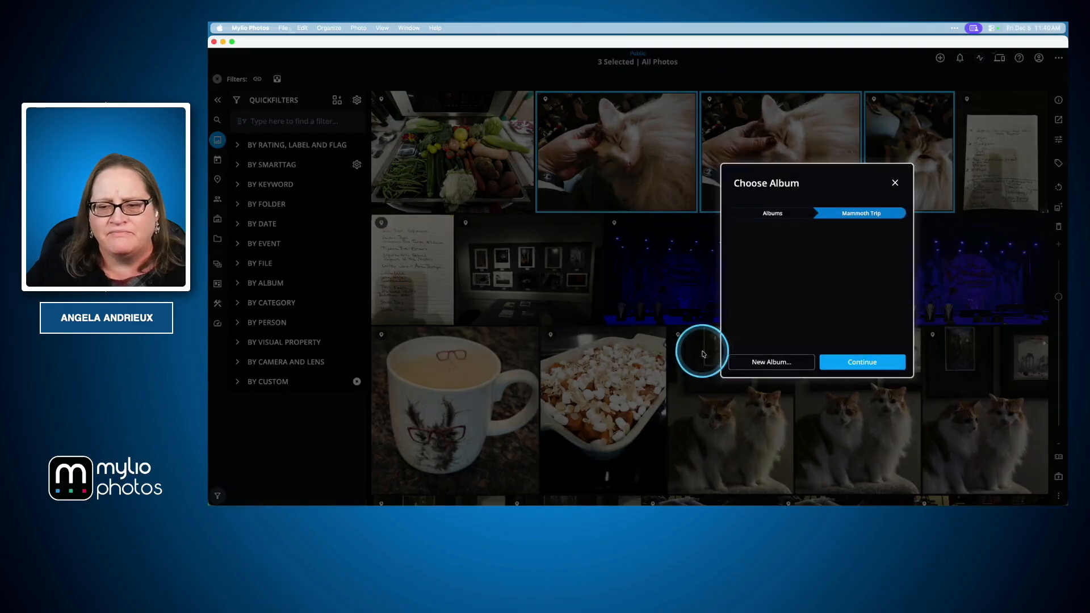
pyautogui.click(793, 219)
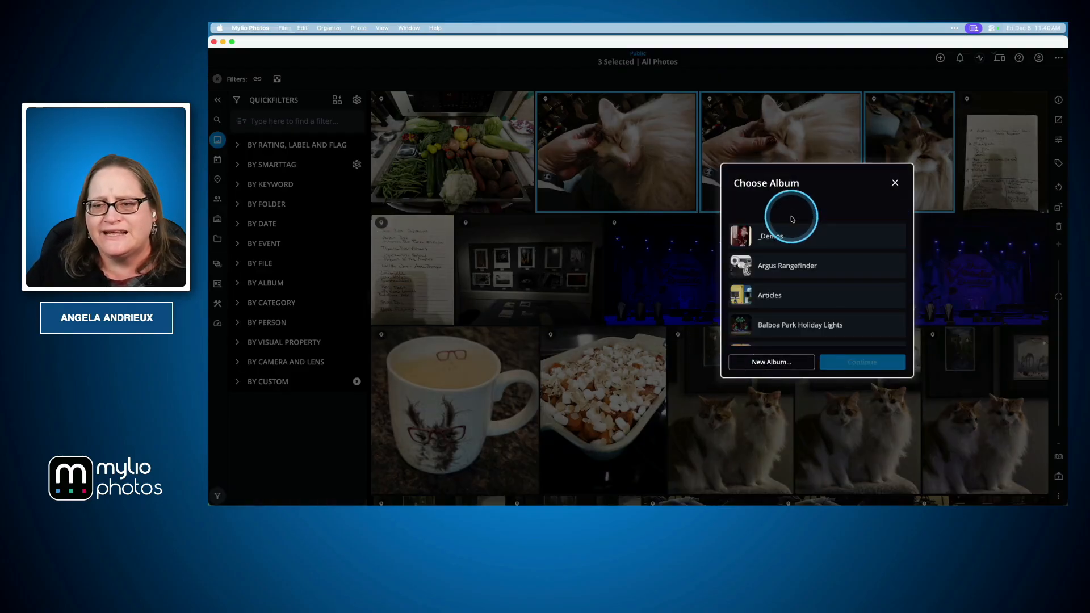
pyautogui.click(772, 362)
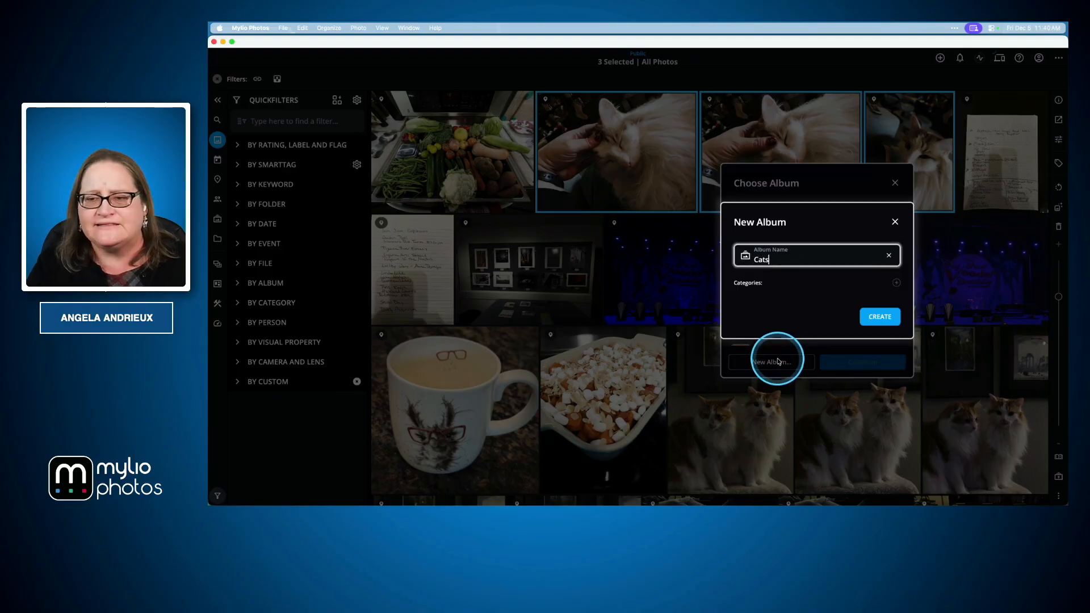
pyautogui.click(881, 317)
pyautogui.click(767, 332)
pyautogui.click(865, 363)
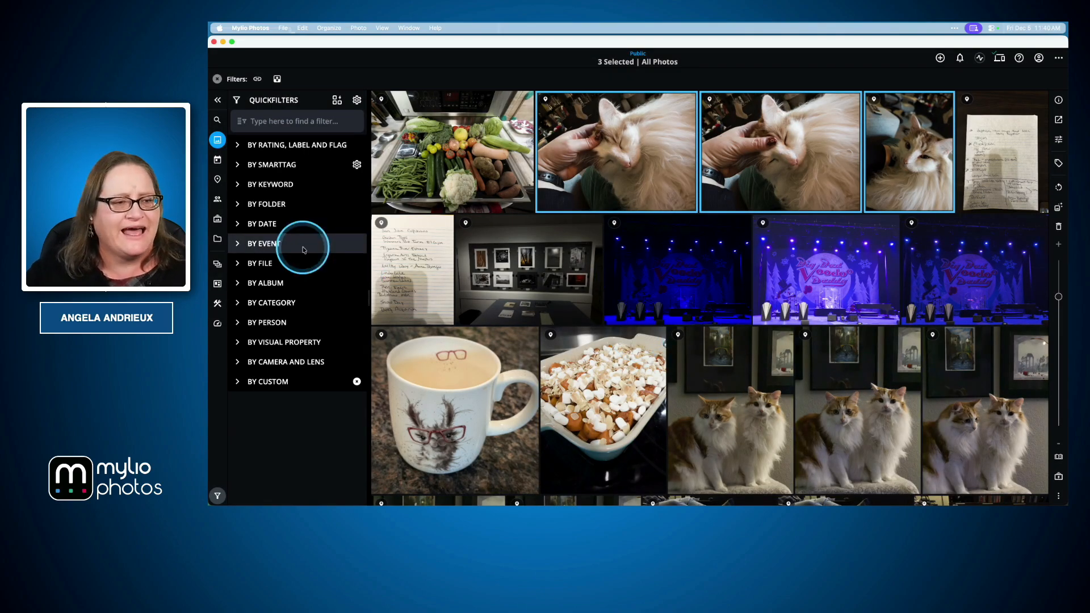
pyautogui.click(219, 221)
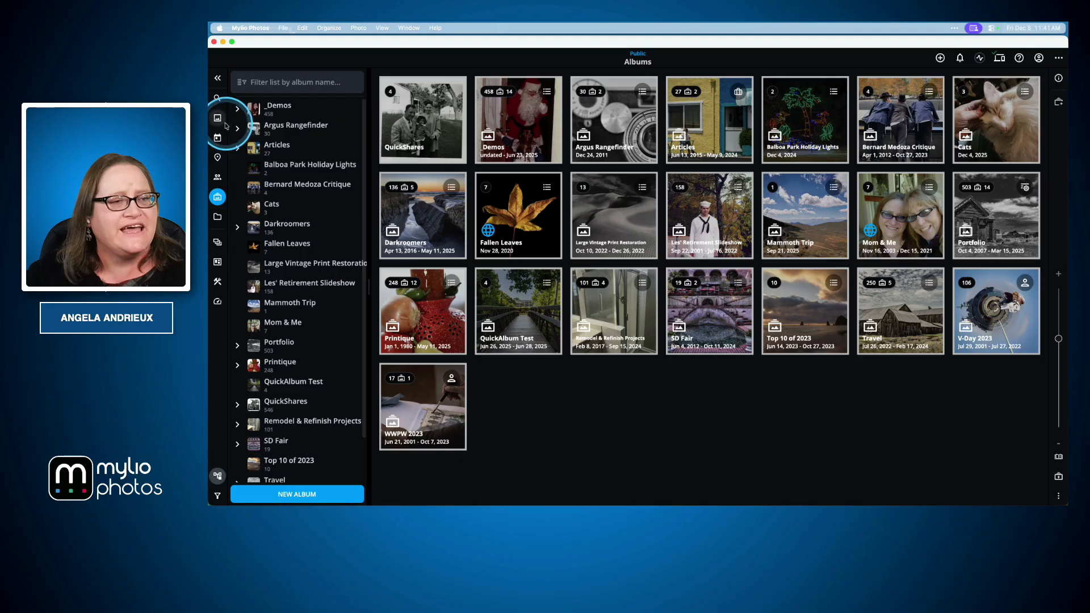
# - Add the eight consecutive cat photos, from the pair on the perch to the cat sitting upright on the carpet, to the Cats album
pyautogui.click(222, 120)
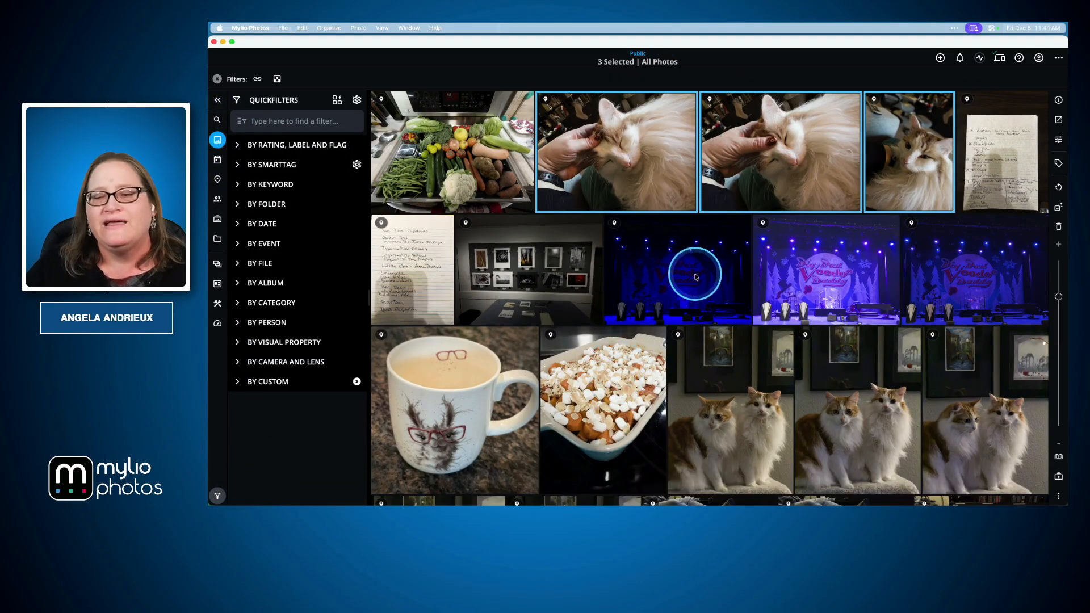
pyautogui.scroll(-5, 696, 277)
pyautogui.scroll(-3, 694, 274)
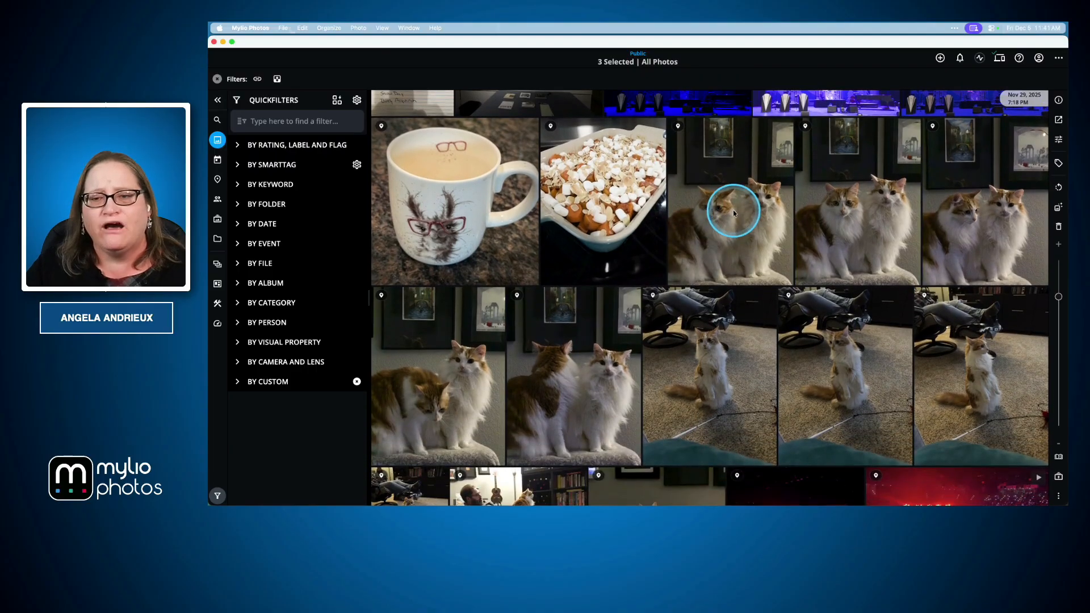
pyautogui.click(734, 213)
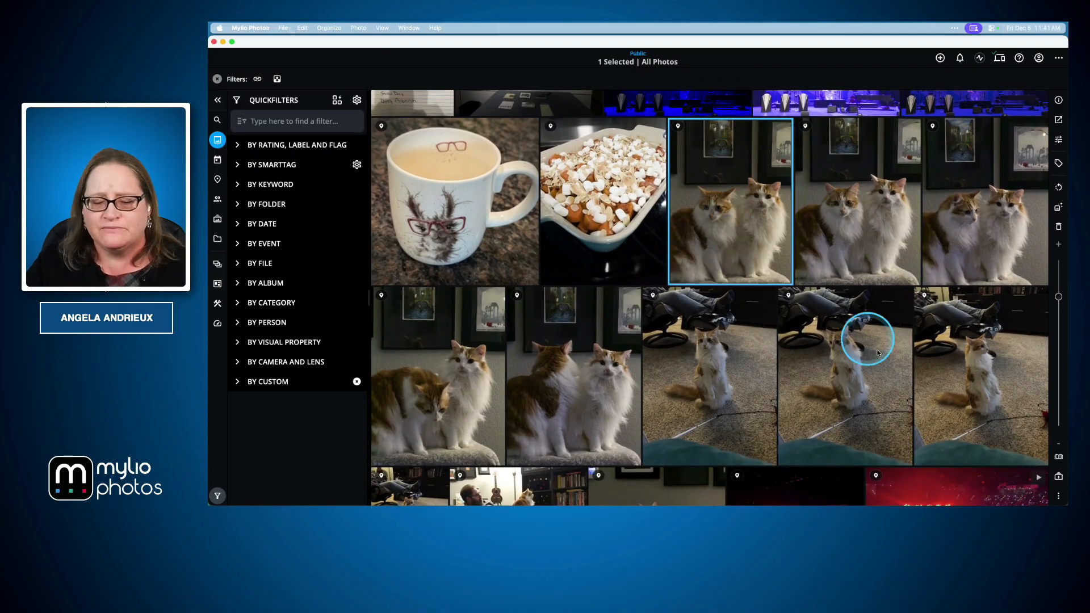
pyautogui.keyDown('shift'); pyautogui.click(997, 396); pyautogui.keyUp('shift')
pyautogui.rightClick(971, 381)
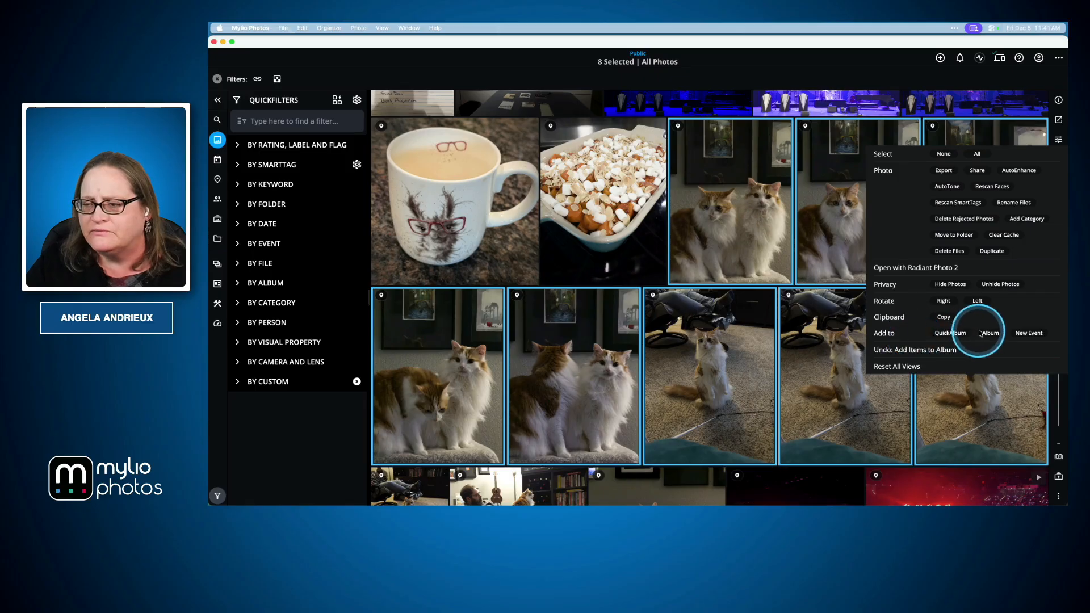
pyautogui.click(990, 334)
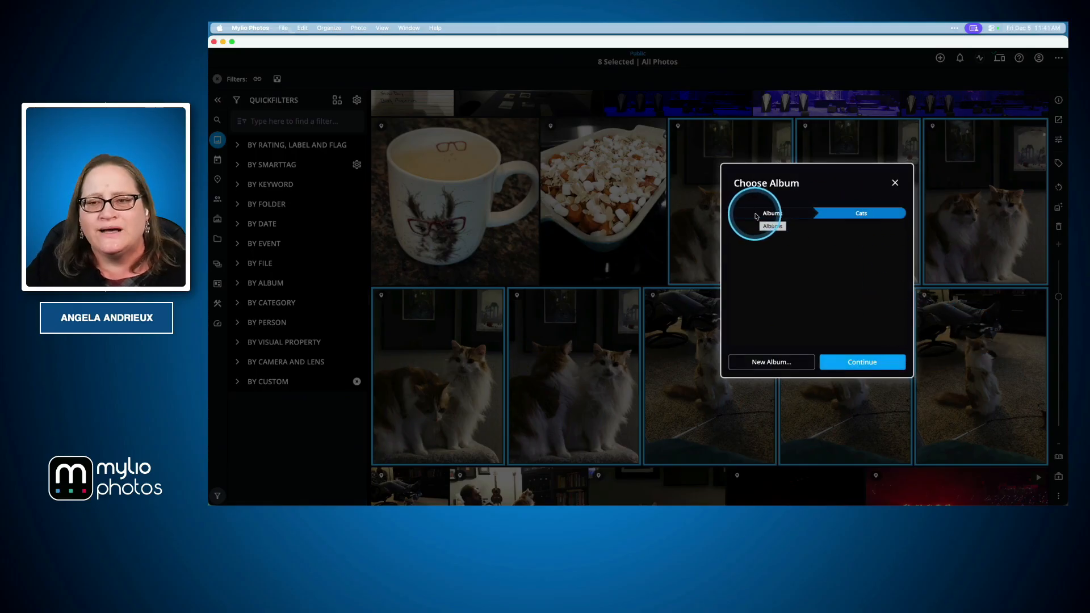
pyautogui.click(753, 218)
pyautogui.scroll(-5, 776, 253)
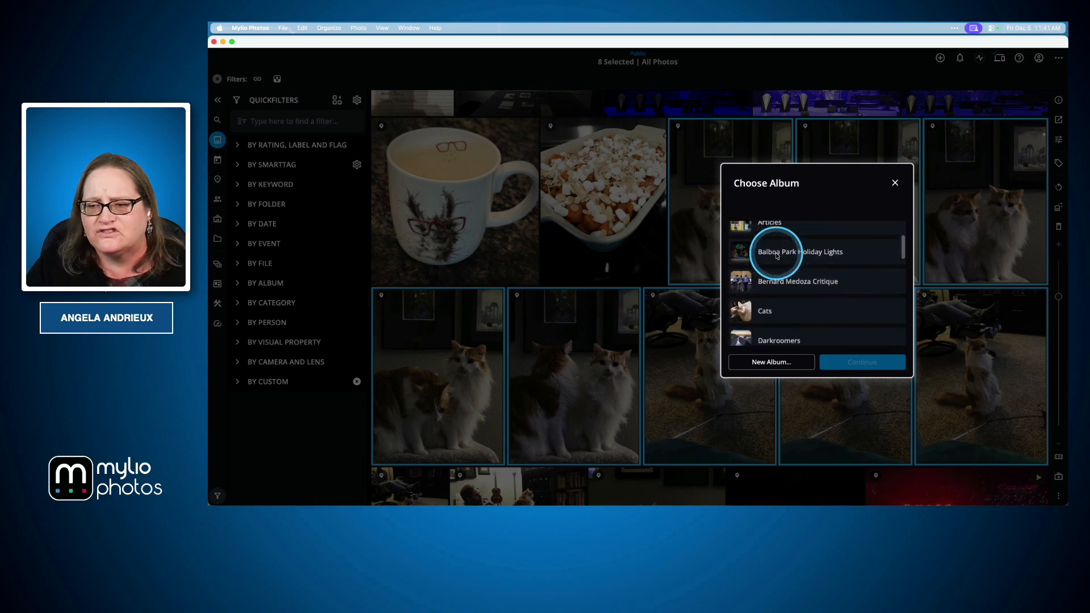
pyautogui.click(768, 259)
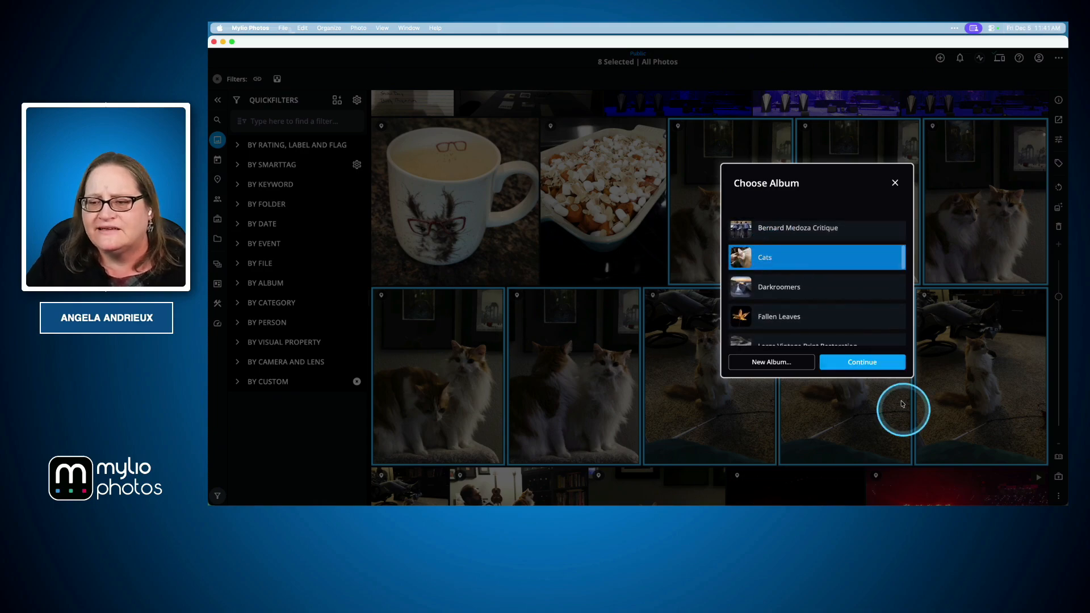
pyautogui.click(860, 362)
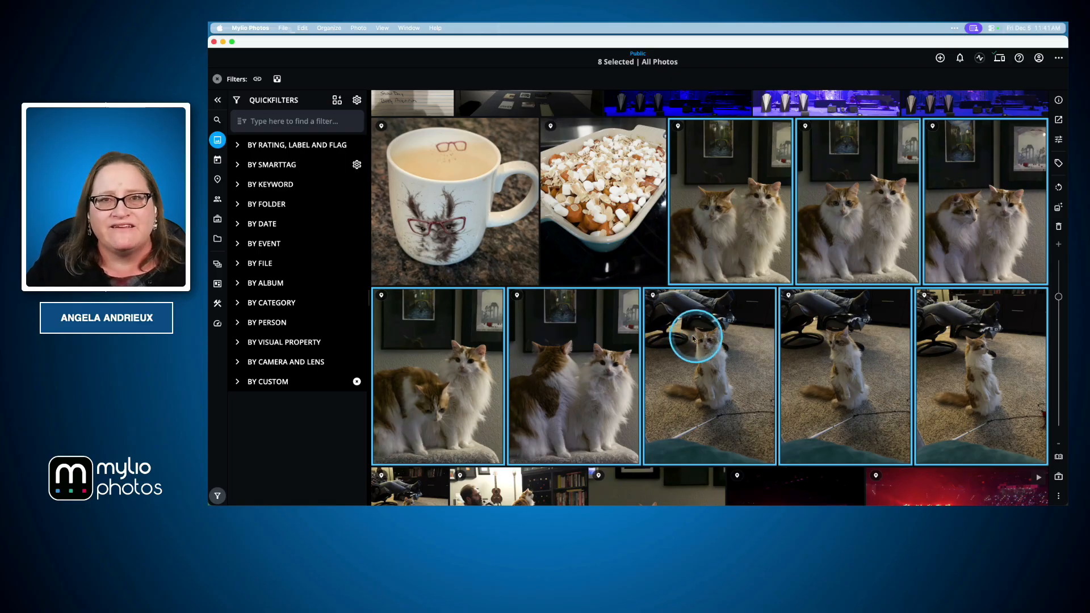
# - Add the three photos of the cat sitting upright on the carpet to a new album named Macallan nested inside Cats
pyautogui.scroll(-1, 681, 278)
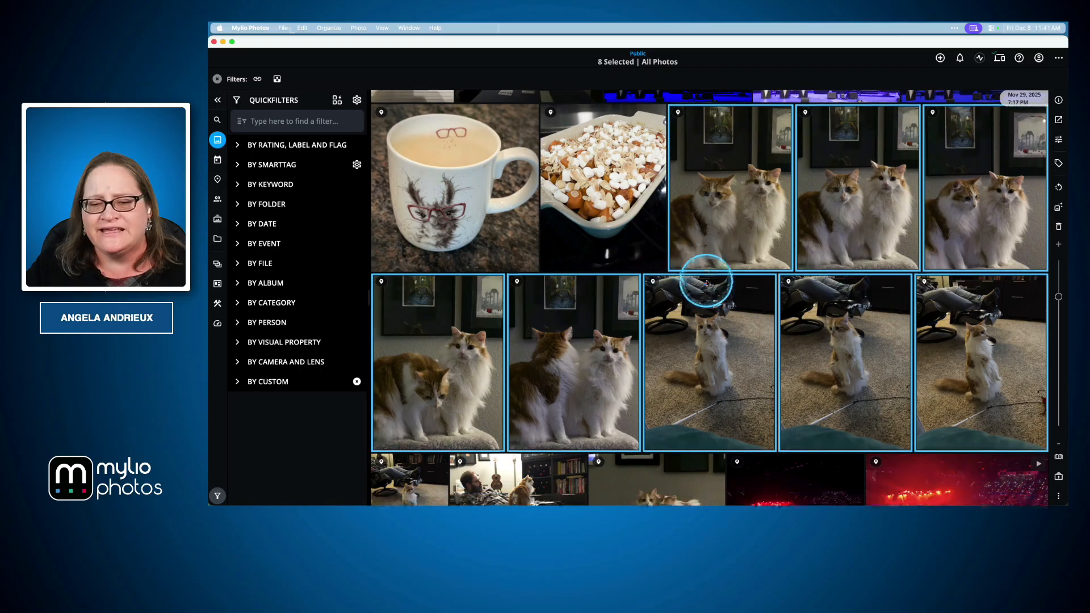
pyautogui.click(741, 359)
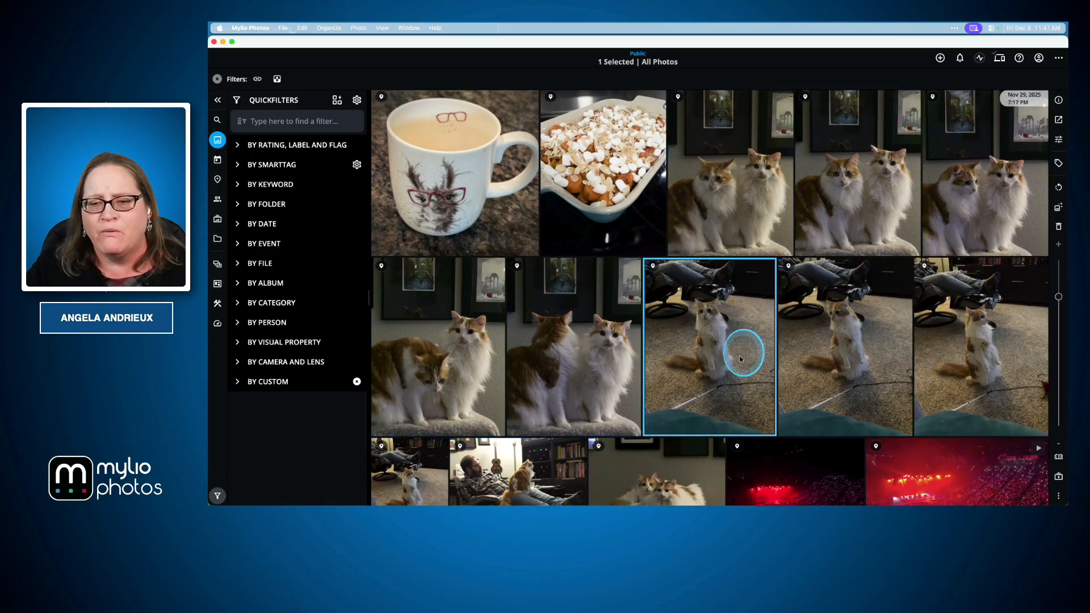
pyautogui.keyDown('shift'); pyautogui.click(970, 345); pyautogui.keyUp('shift')
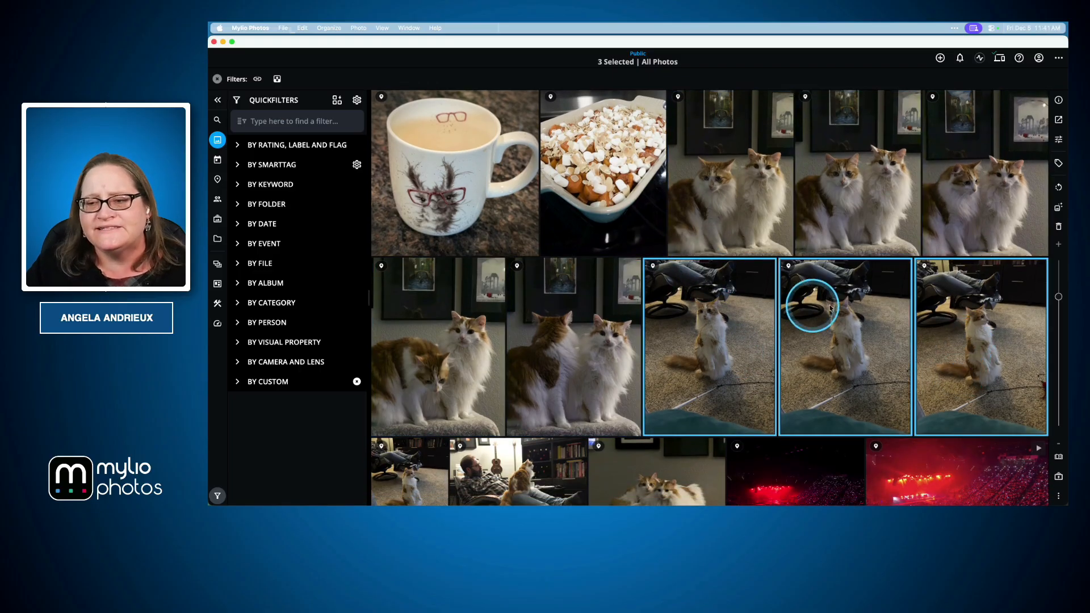
pyautogui.rightClick(956, 321)
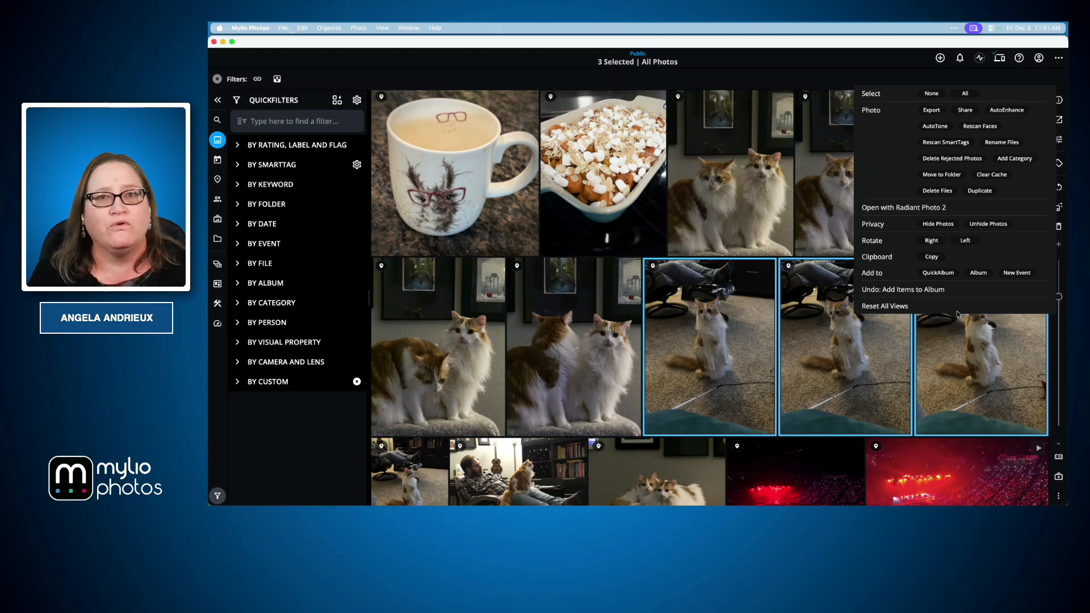
pyautogui.click(978, 273)
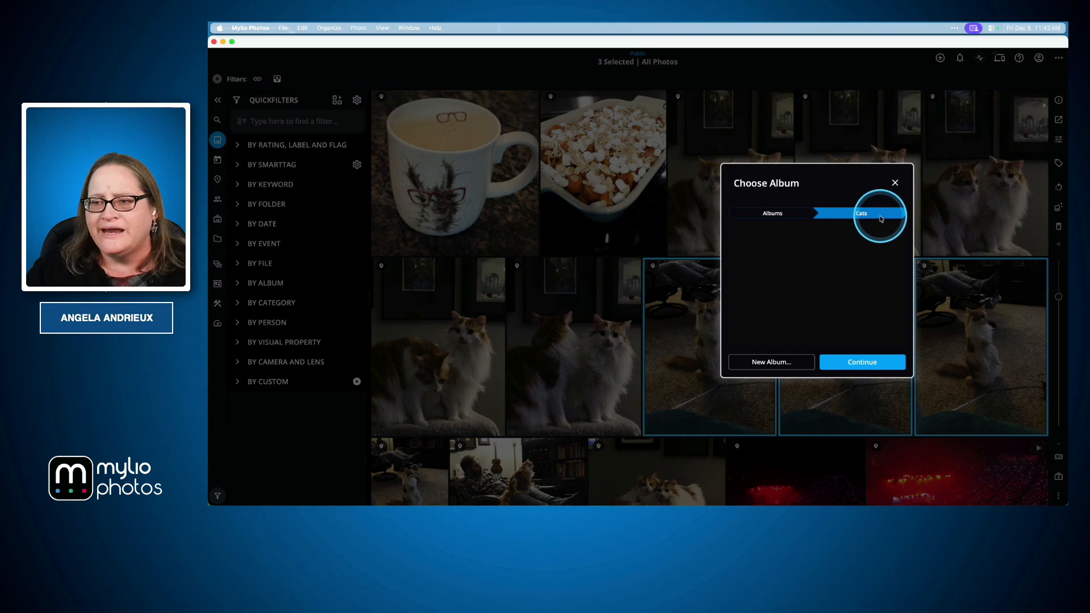
pyautogui.click(773, 363)
pyautogui.write('Macallan')
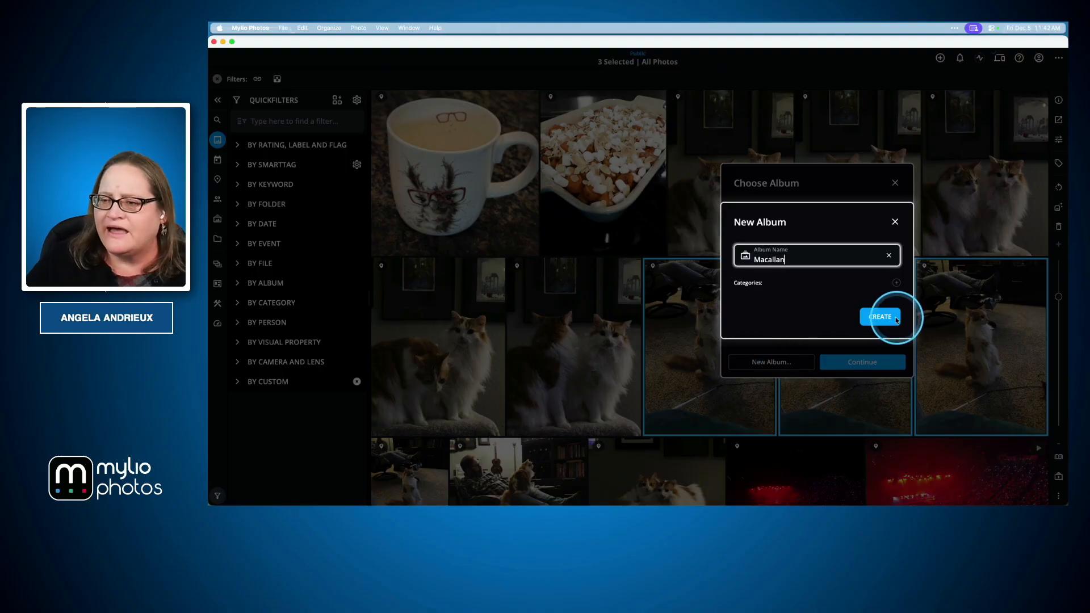
pyautogui.click(880, 317)
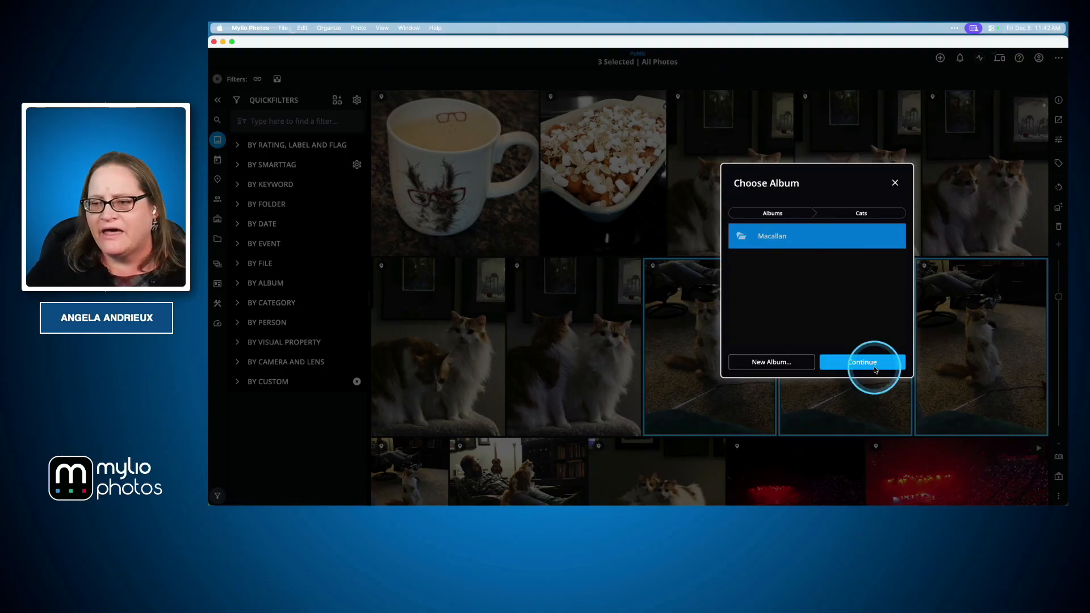
pyautogui.click(875, 363)
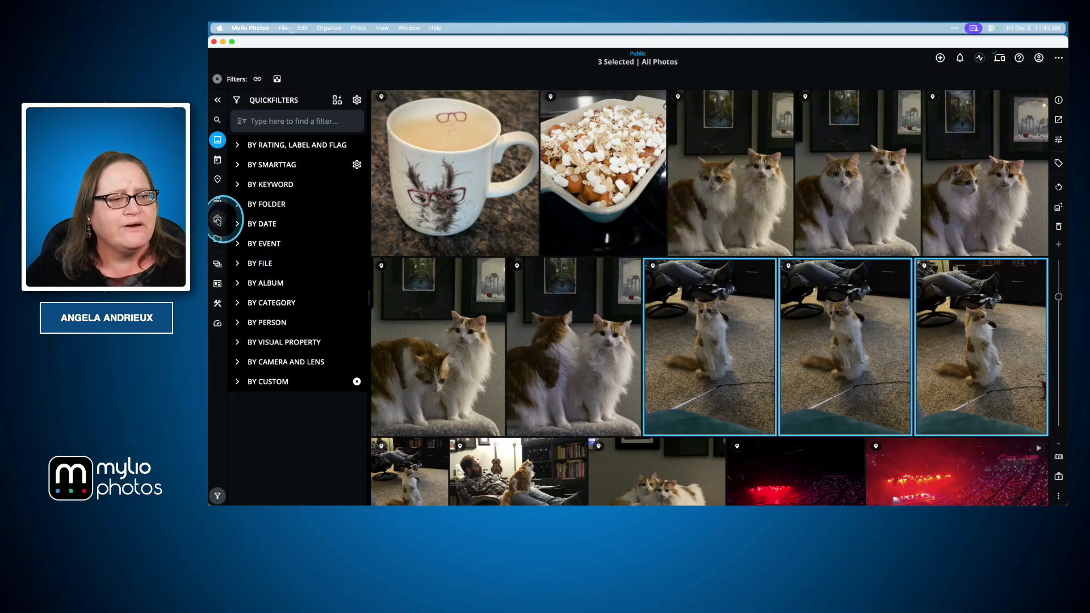
# - Show the album overview with larger thumbnails and examine the Cats album's item count, nested album count and date range
pyautogui.click(217, 220)
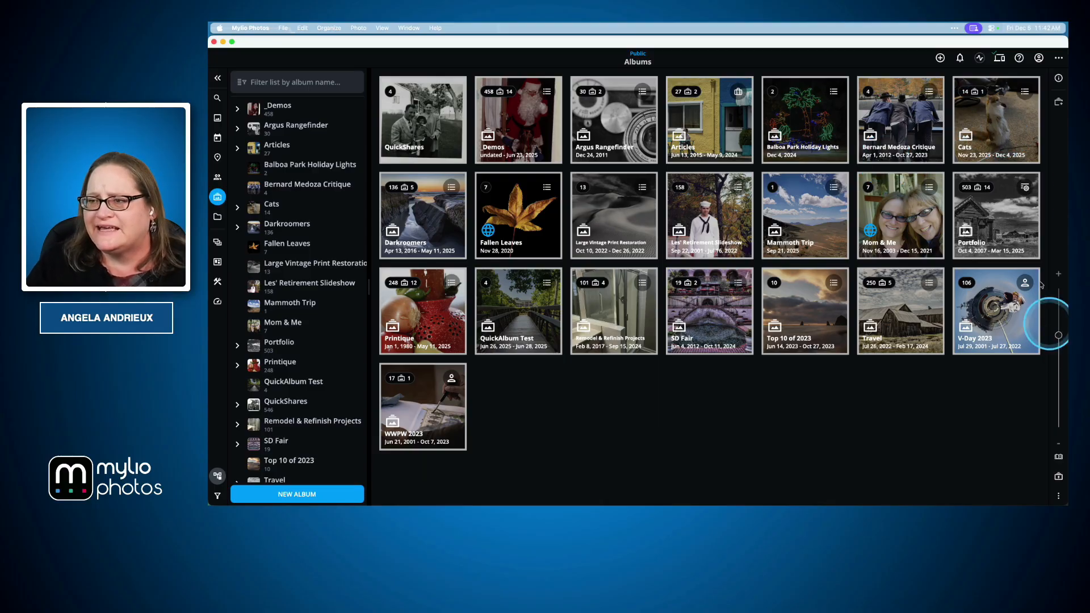
pyautogui.click(1017, 151)
pyautogui.moveTo(1060, 349); pyautogui.dragTo(1059, 312)
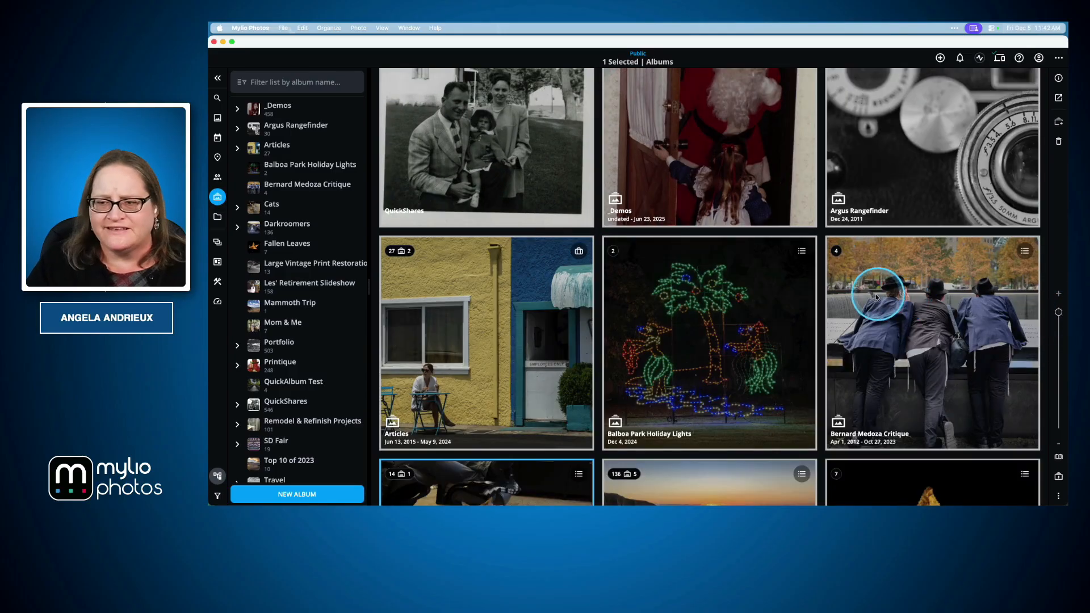
pyautogui.scroll(-5, 868, 309)
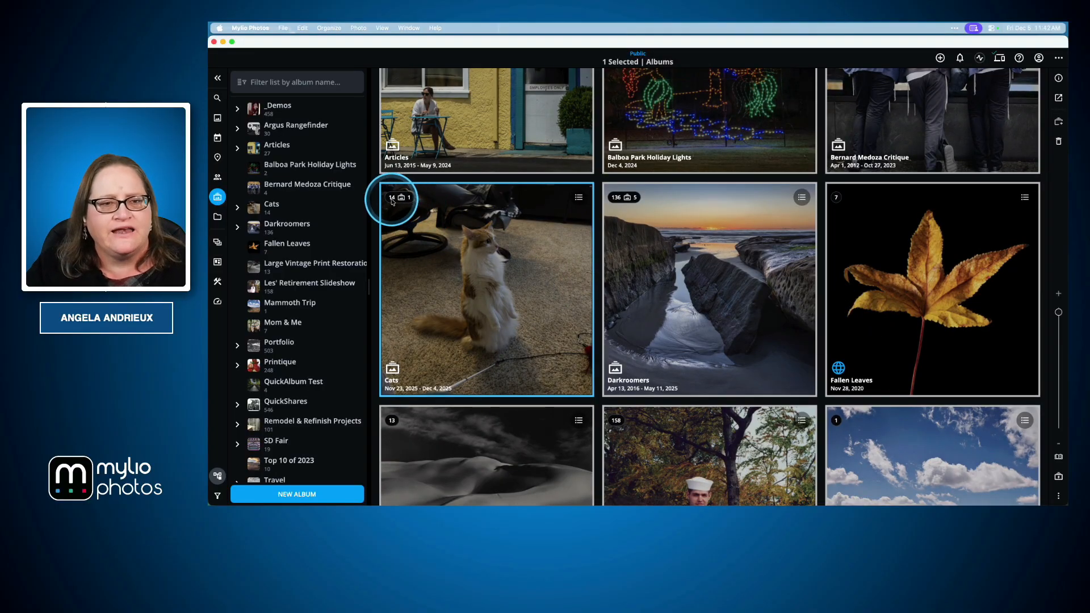
pyautogui.moveTo(401, 201)
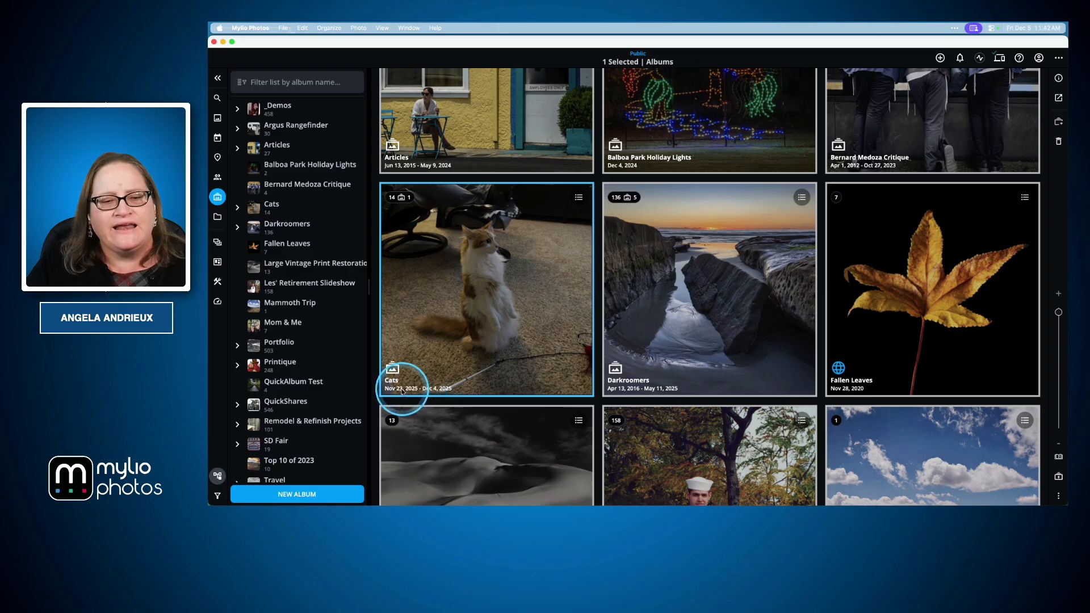
pyautogui.click(444, 391)
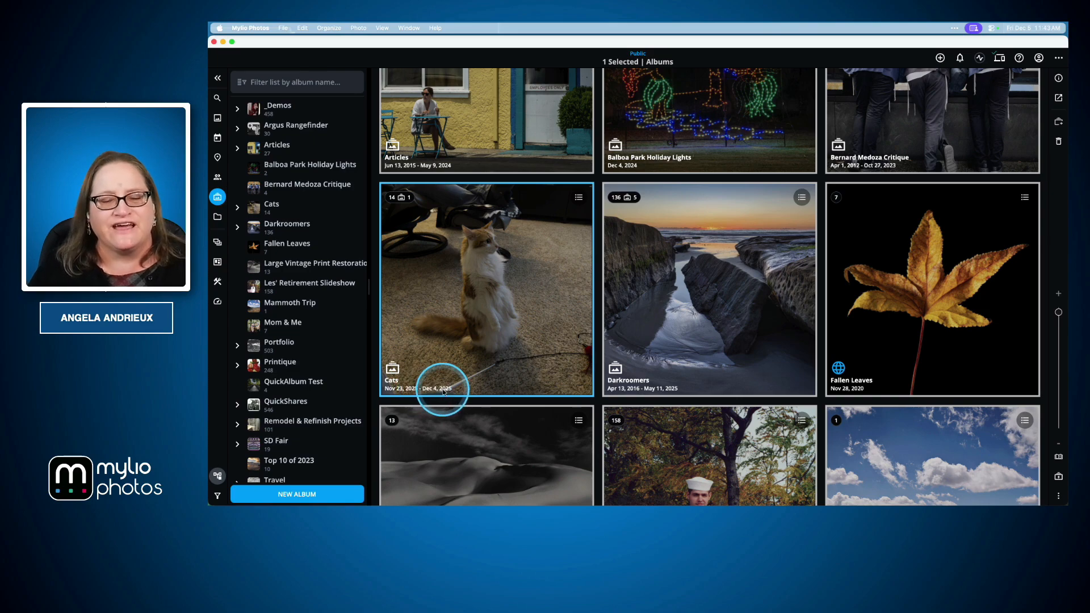
# - Check the category choices available for the Cats album, and dismiss them without assigning one
pyautogui.click(580, 199)
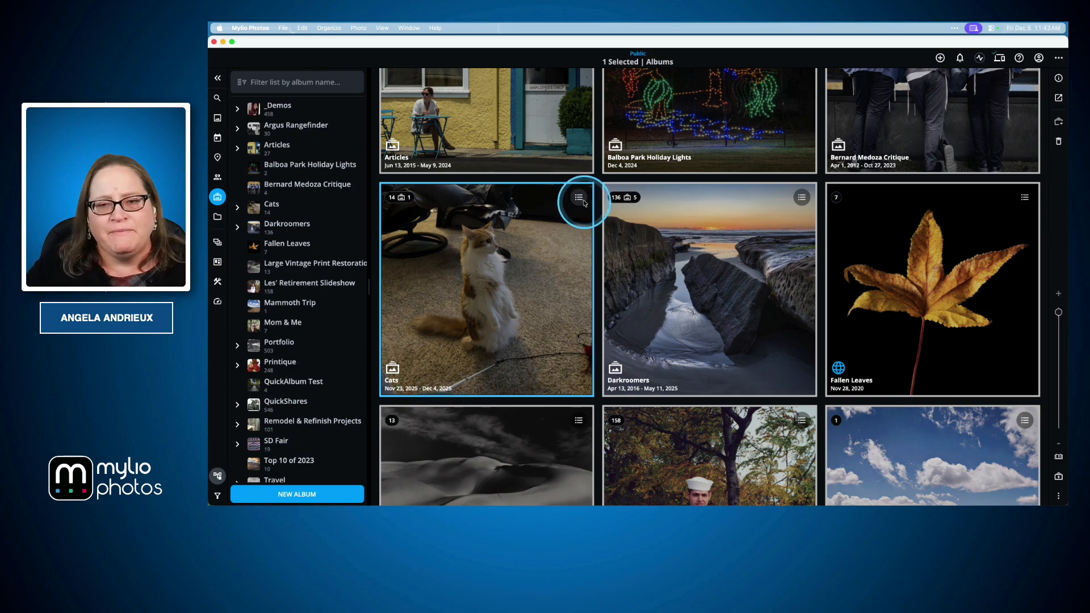
pyautogui.click(579, 200)
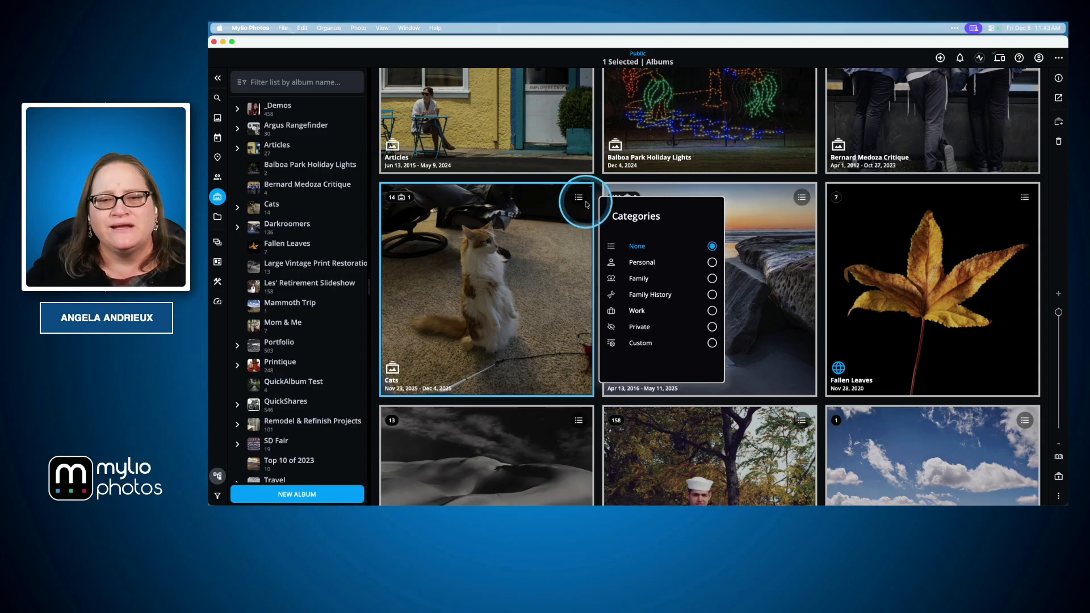
pyautogui.click(564, 242)
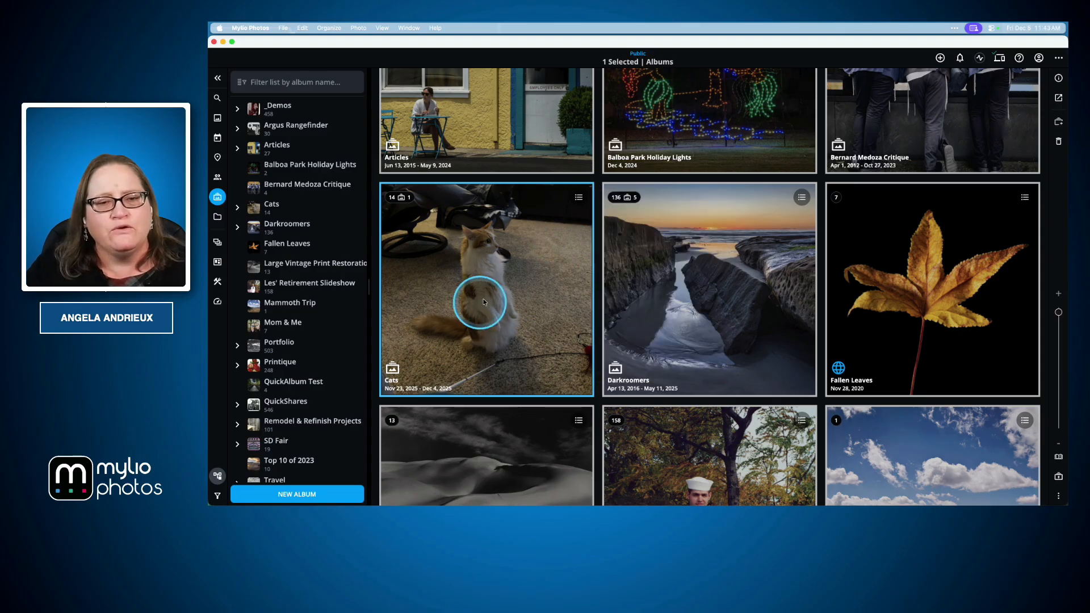
# - Create a new empty album named Glenlivet nested inside the Cats album
pyautogui.doubleClick(490, 280)
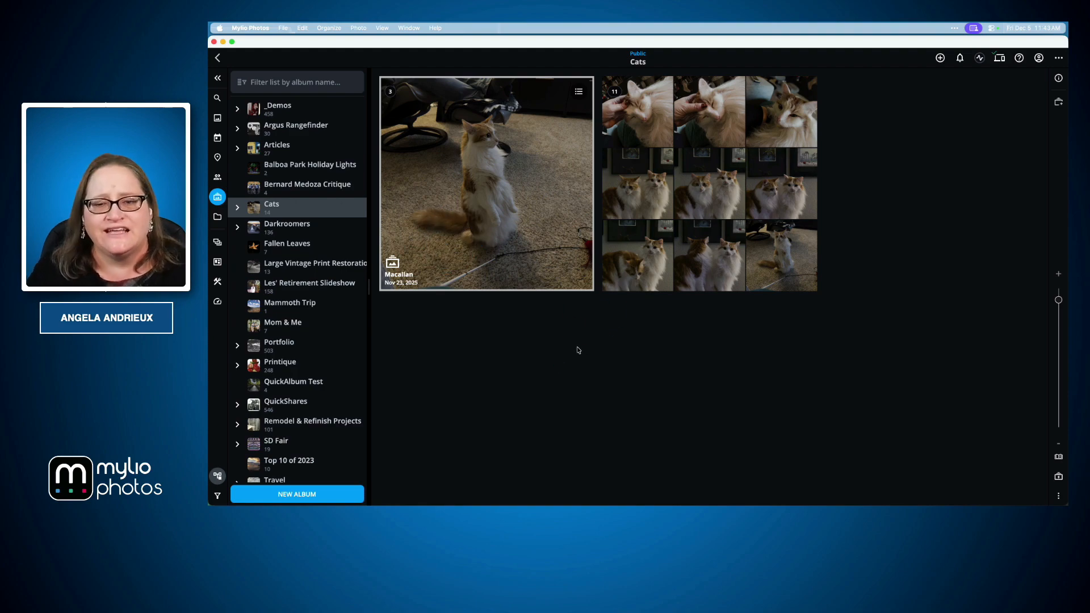
pyautogui.rightClick(649, 361)
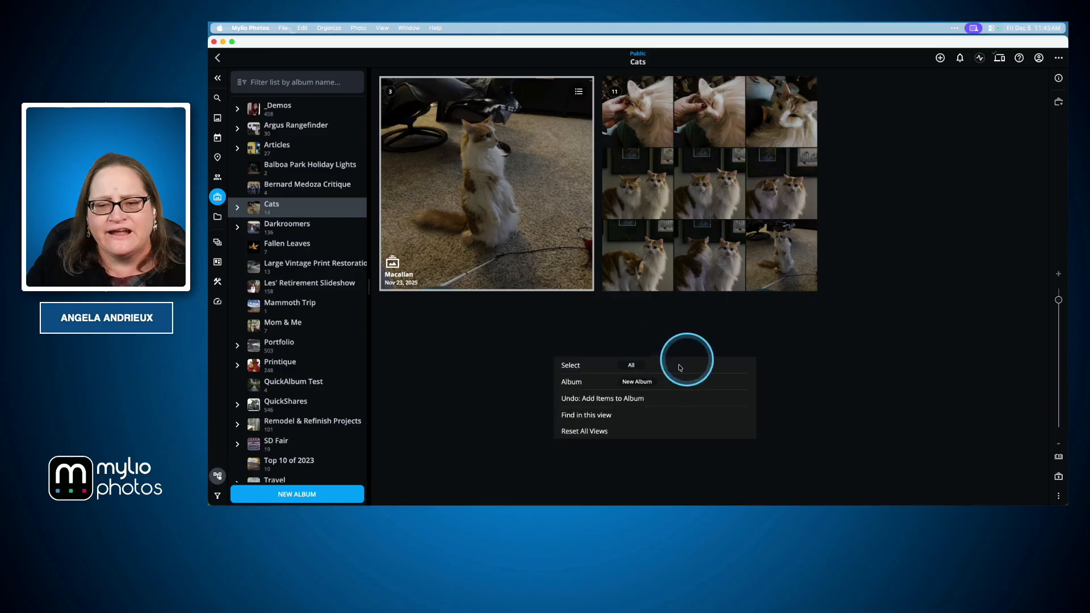
pyautogui.click(645, 380)
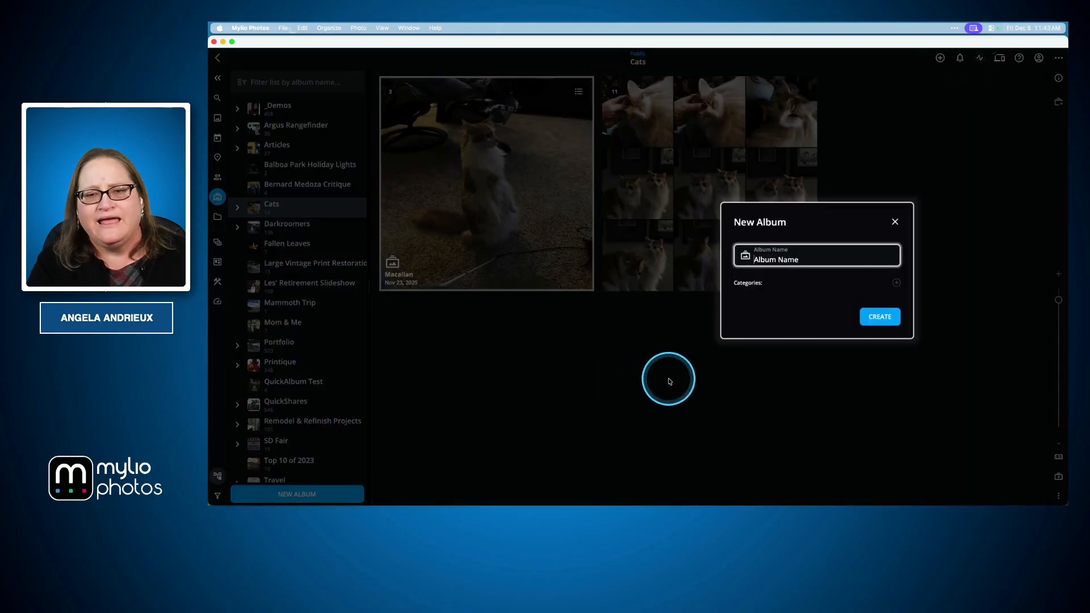
pyautogui.write('Gle')
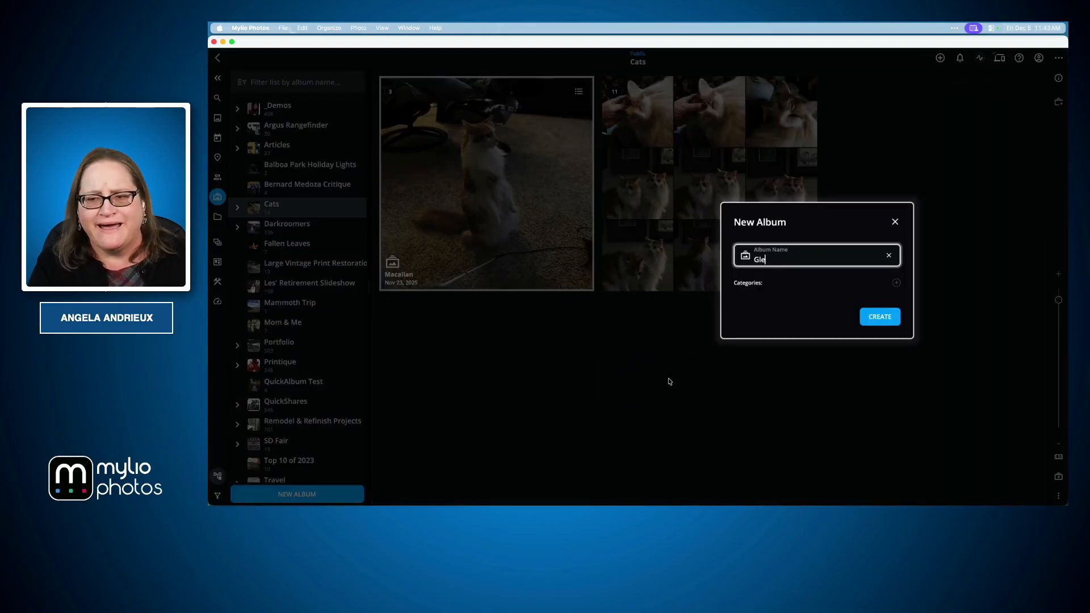
pyautogui.write('nlivet')
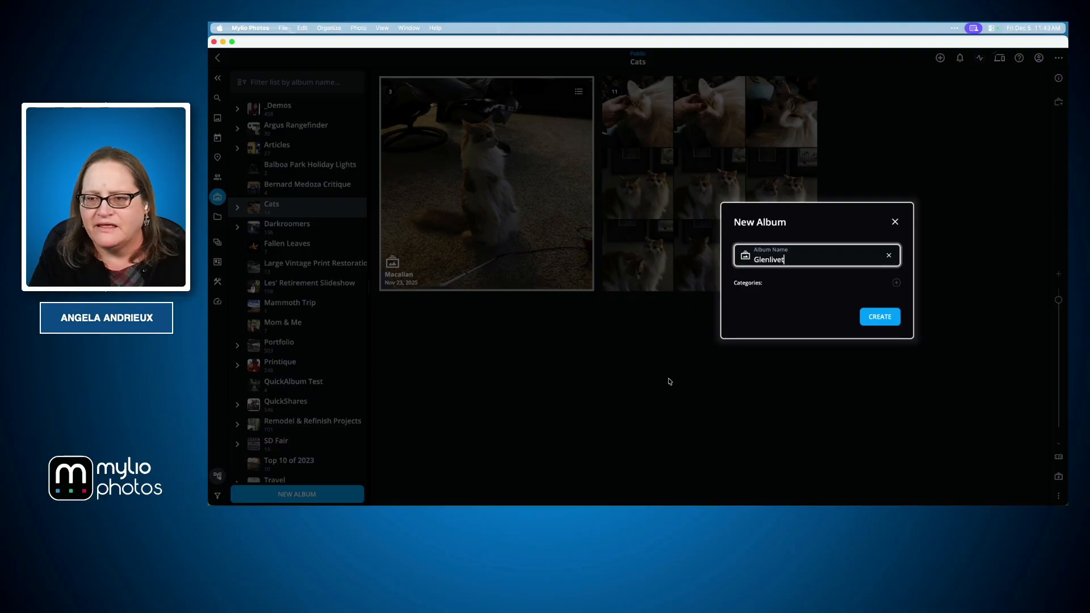
pyautogui.click(895, 318)
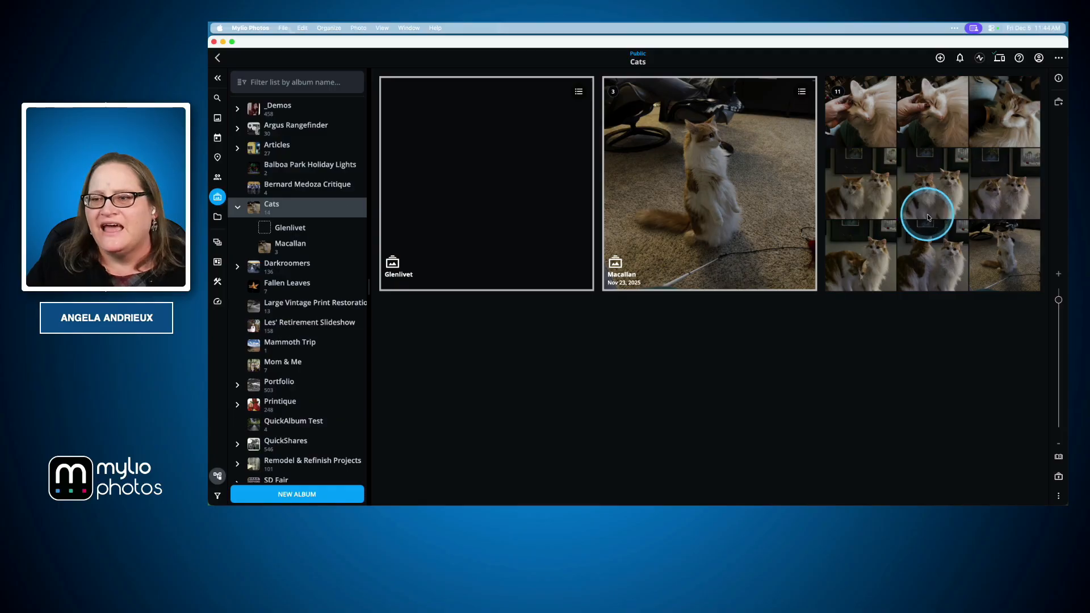
# - Add the three photos of the cream-coloured cat from the Cats album's own photos to the nested Glenlivet album
pyautogui.click(911, 130)
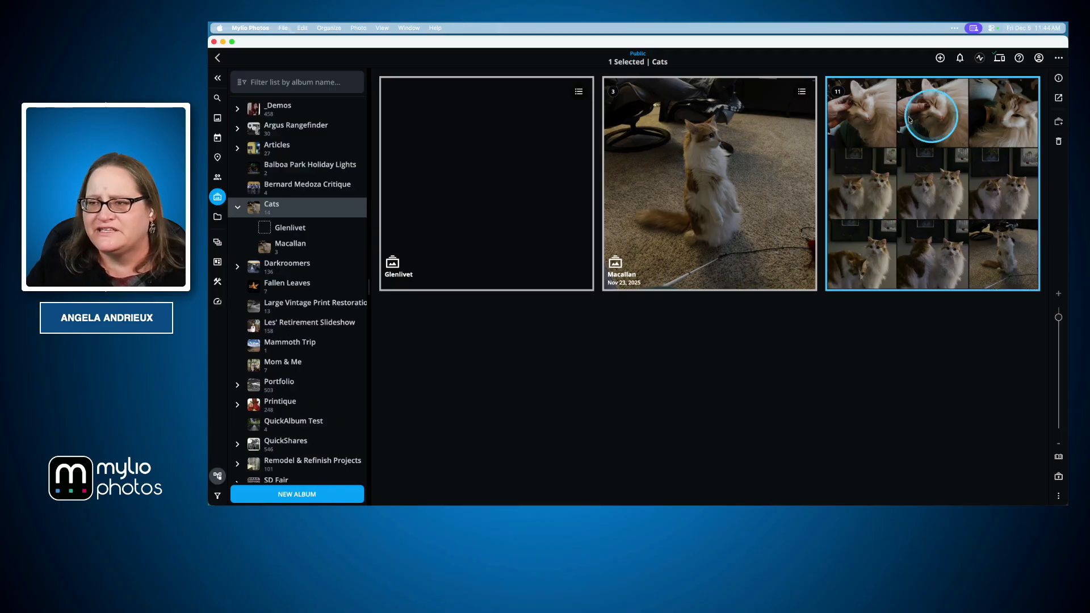
pyautogui.doubleClick(875, 134)
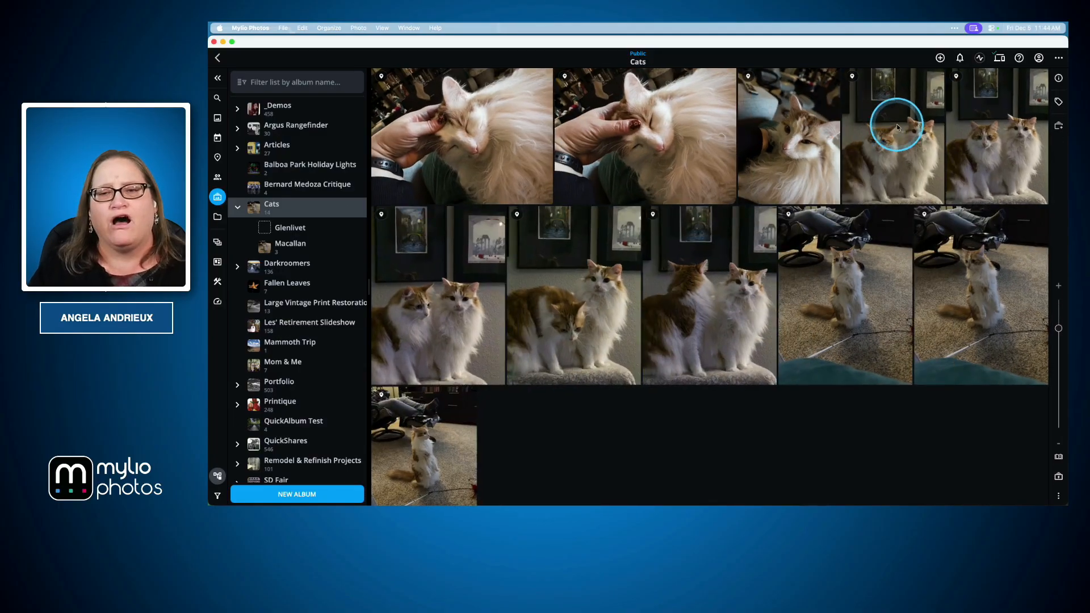
pyautogui.click(517, 145)
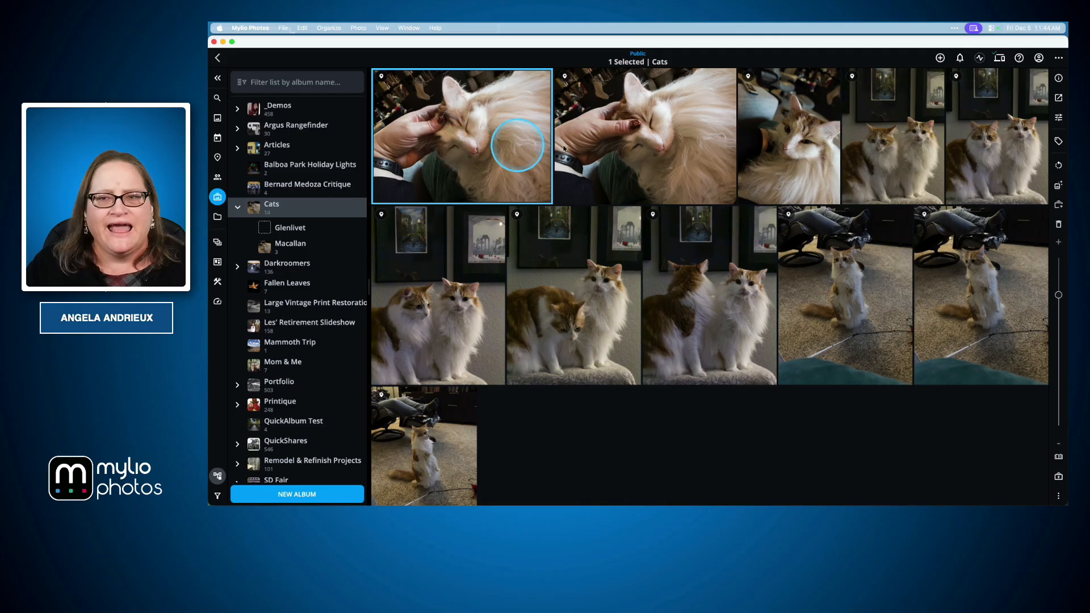
pyautogui.keyDown('shift'); pyautogui.click(772, 144); pyautogui.keyUp('shift')
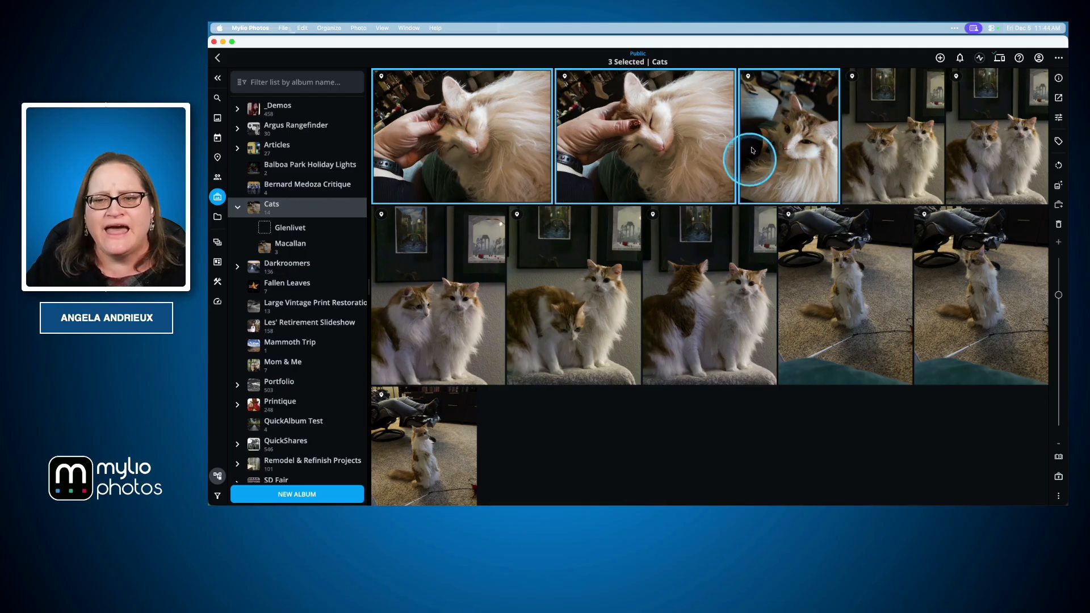
pyautogui.rightClick(778, 130)
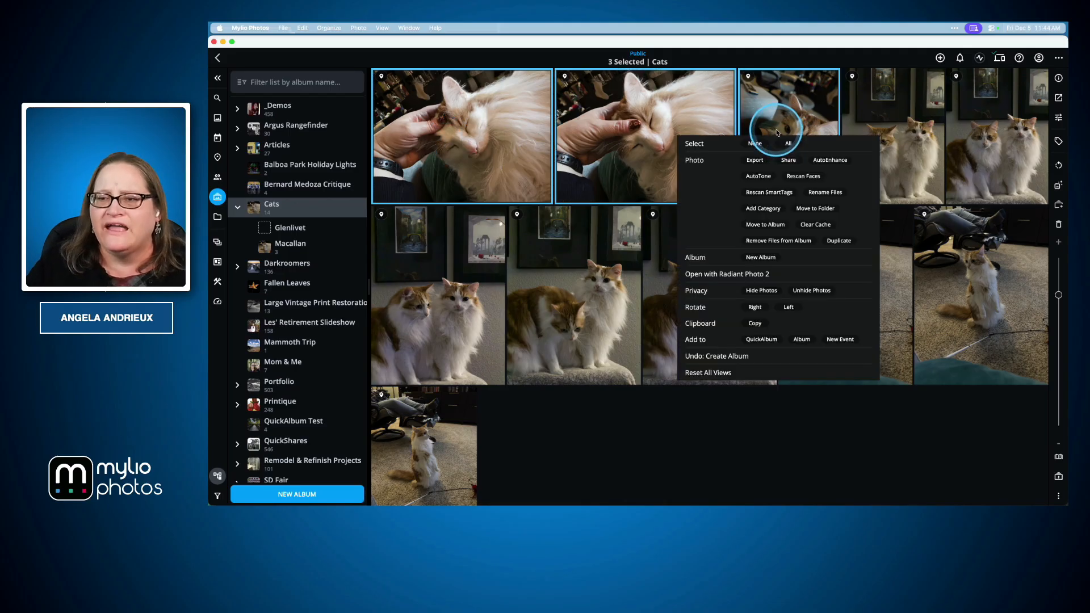
pyautogui.click(802, 339)
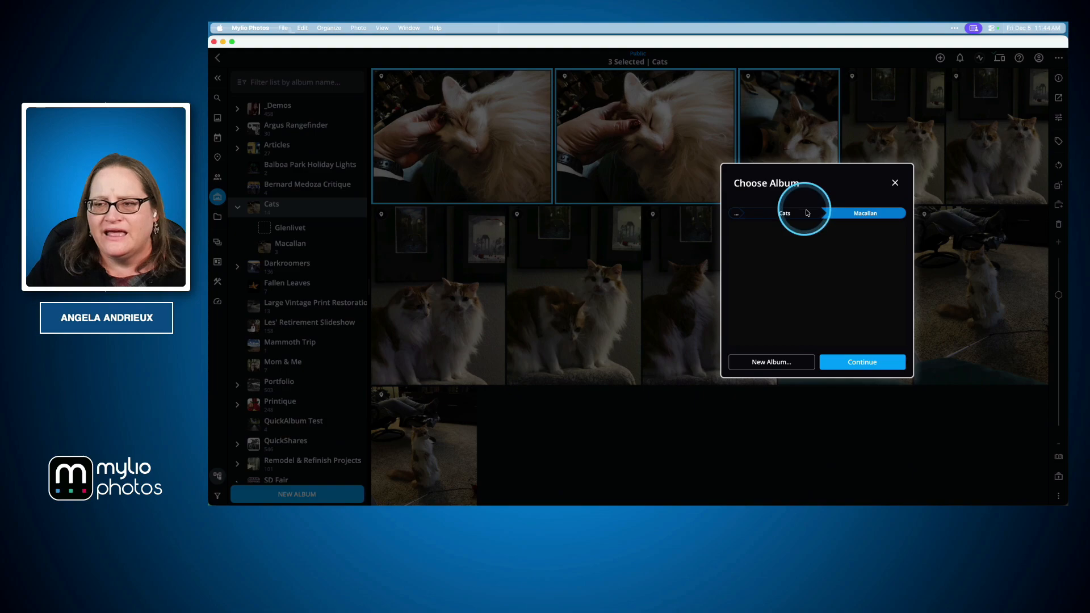
pyautogui.click(807, 213)
pyautogui.click(782, 238)
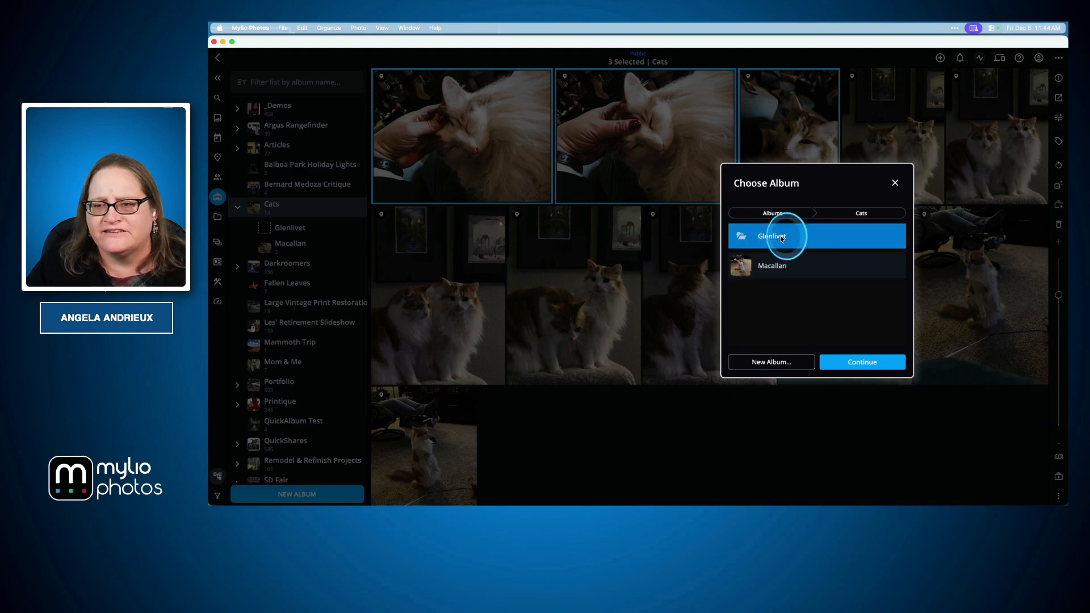
pyautogui.click(874, 365)
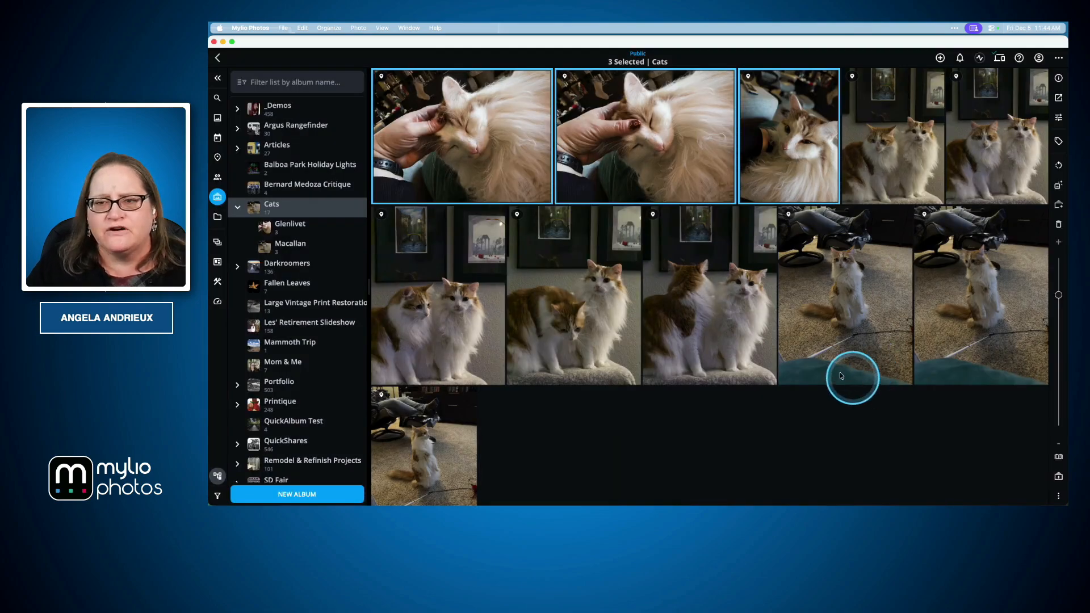
# - Review the Cats album's nested structure in the album list and view the contents of Glenlivet and Macallan
pyautogui.click(216, 58)
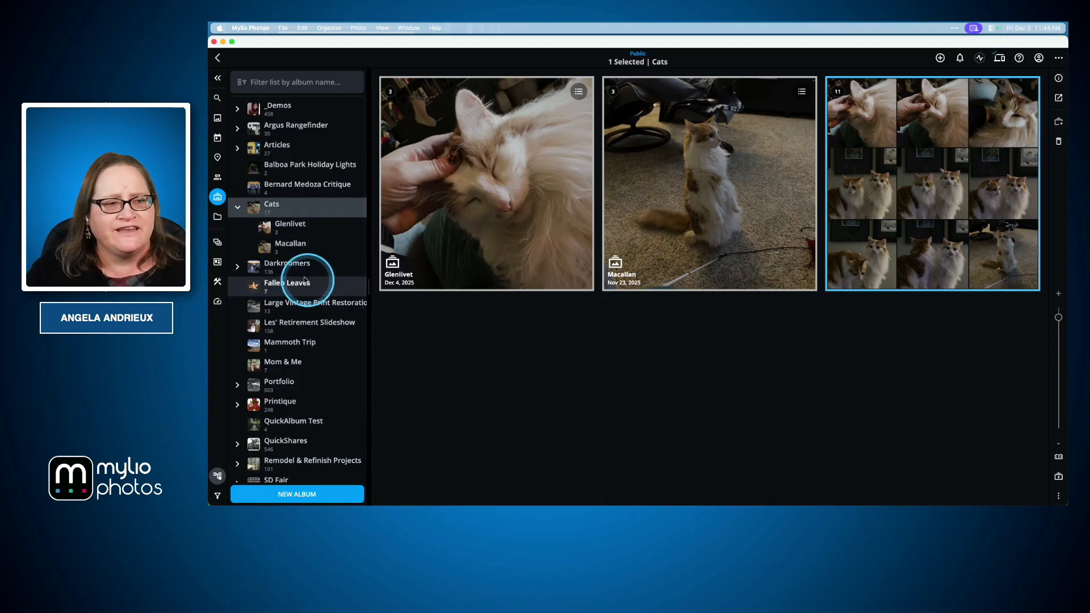
pyautogui.click(238, 209)
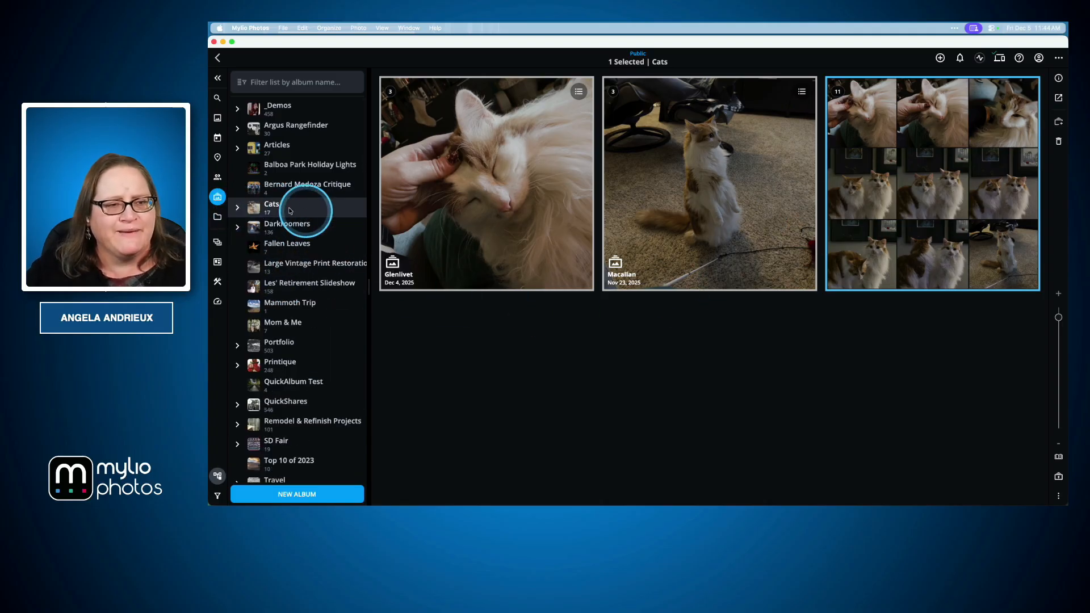
pyautogui.click(238, 208)
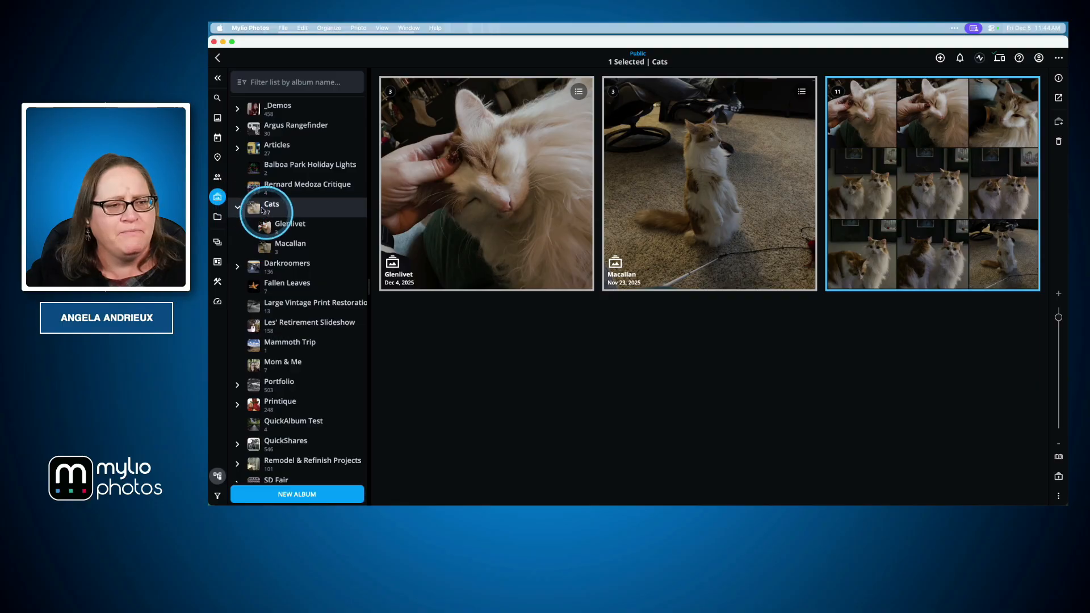
pyautogui.click(282, 229)
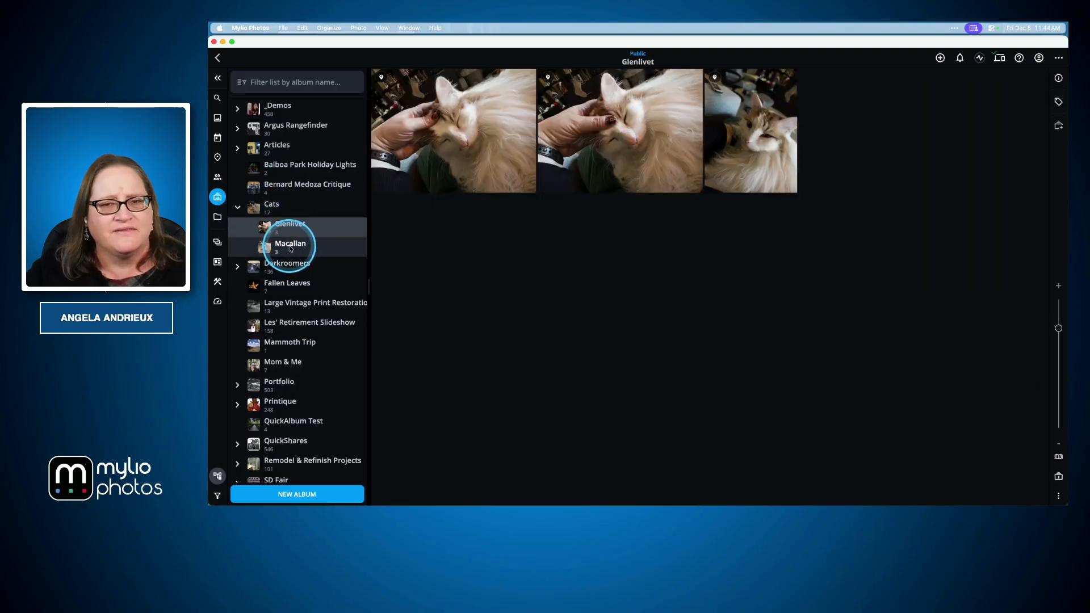
pyautogui.click(292, 248)
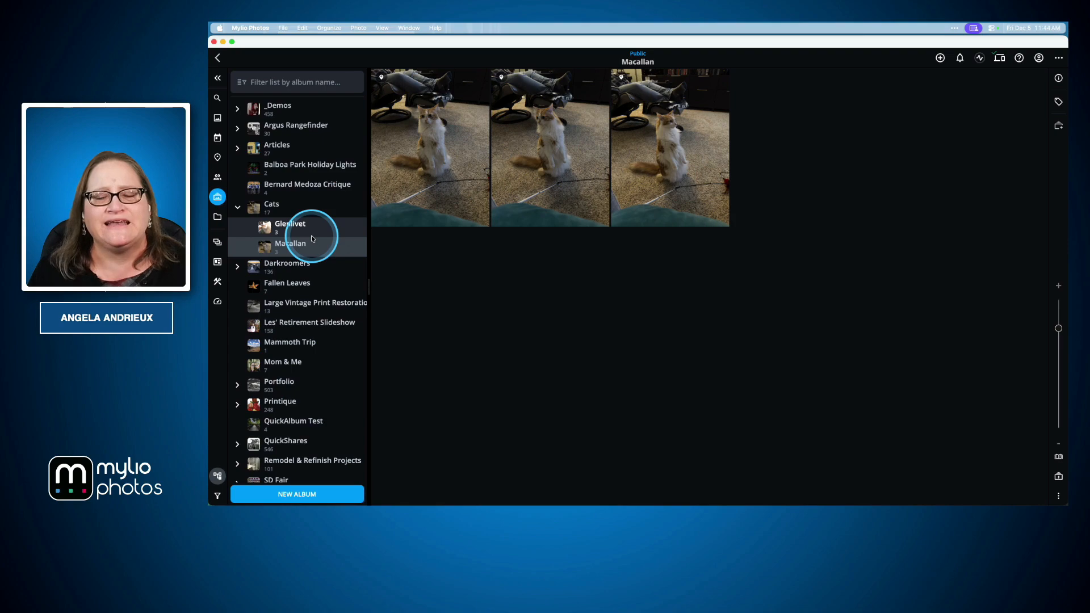
pyautogui.press('super+Tab')
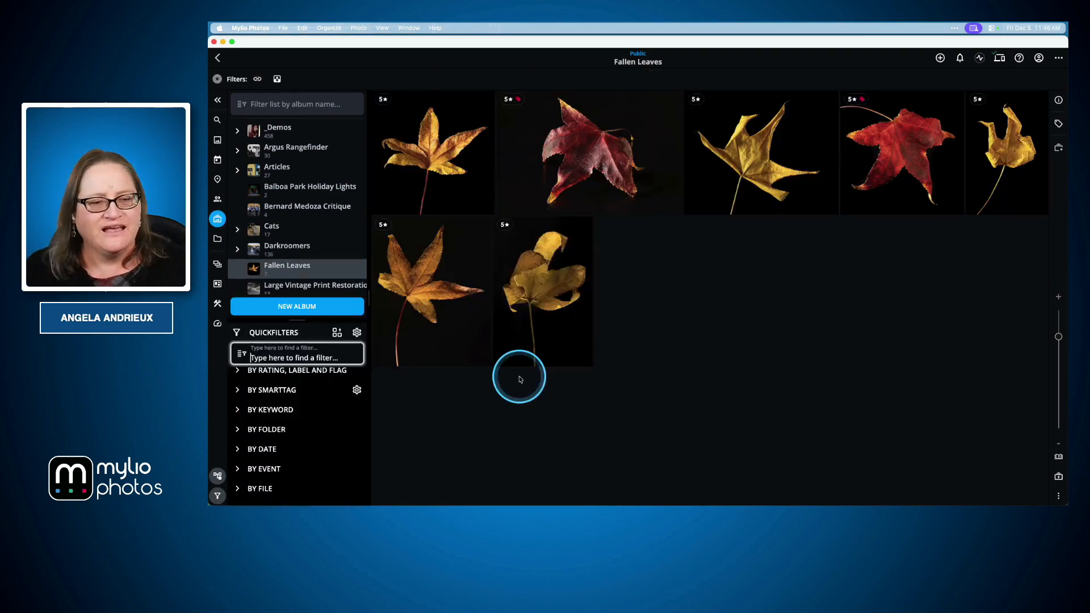
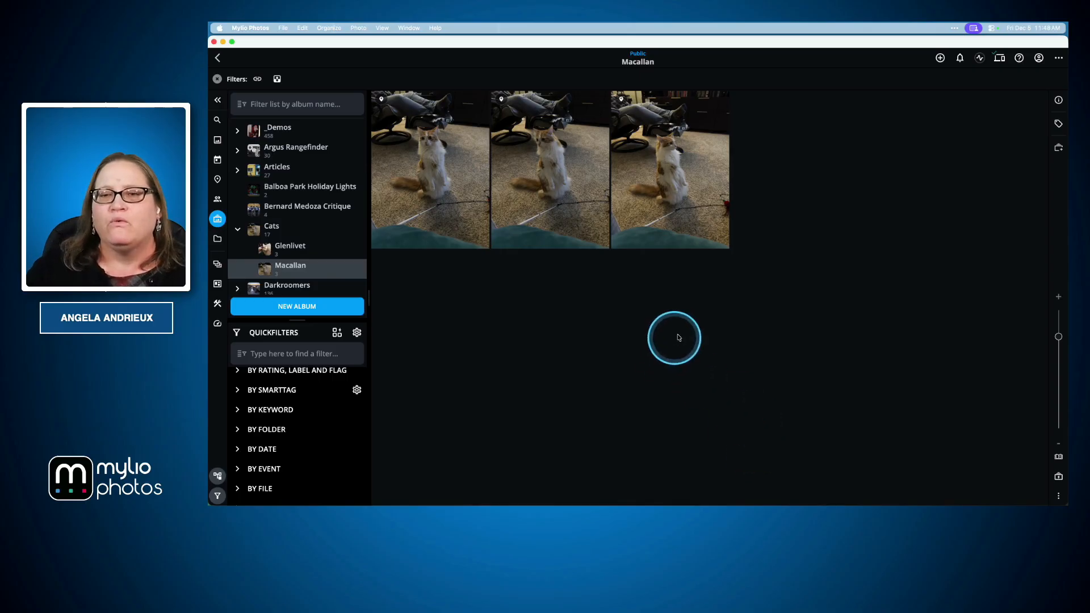
# - Start publishing Macallan as a shared album from its album info, accepting the Terms of Service and confirming the Right To Publish Content
pyautogui.click(1059, 101)
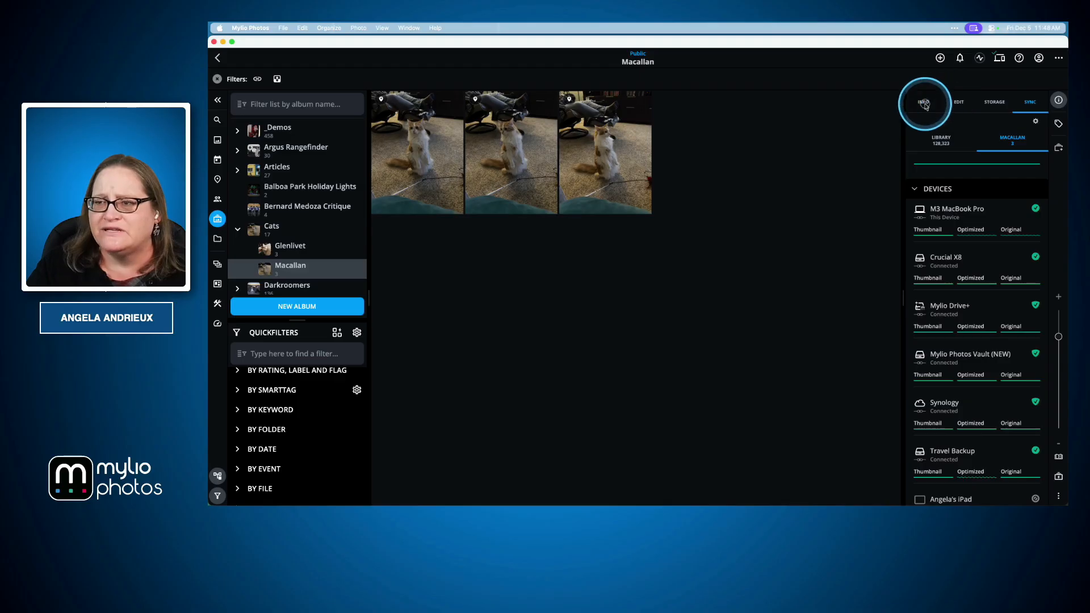
pyautogui.click(924, 103)
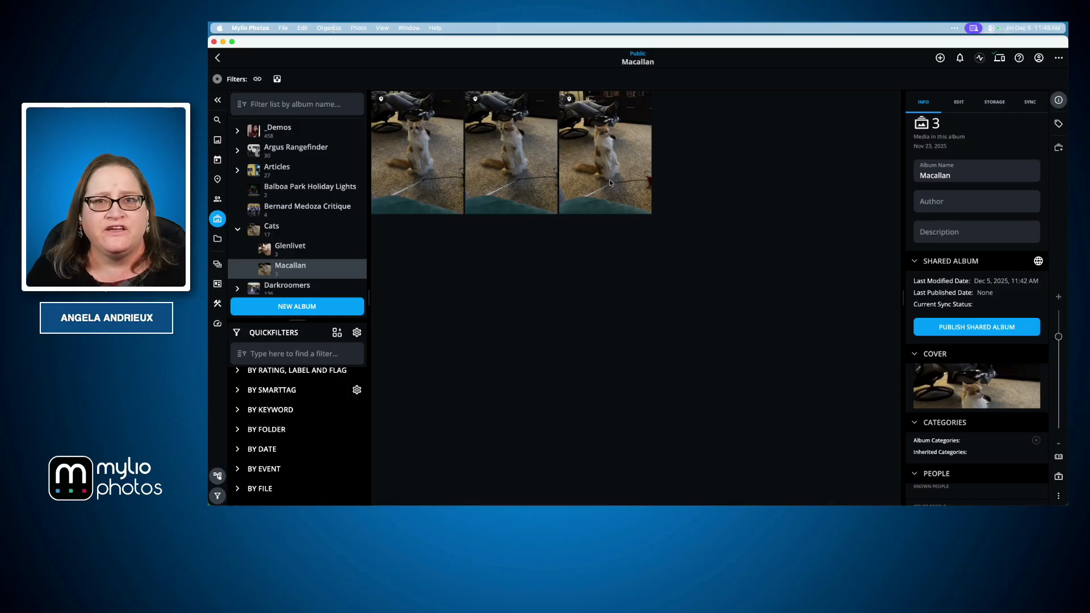
pyautogui.click(992, 327)
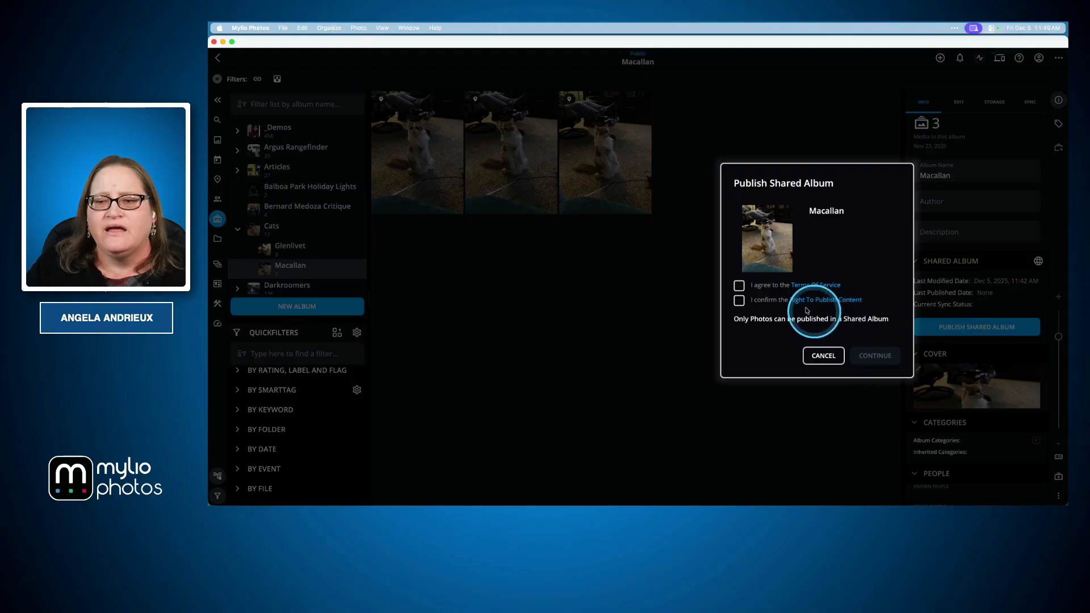
pyautogui.click(740, 286)
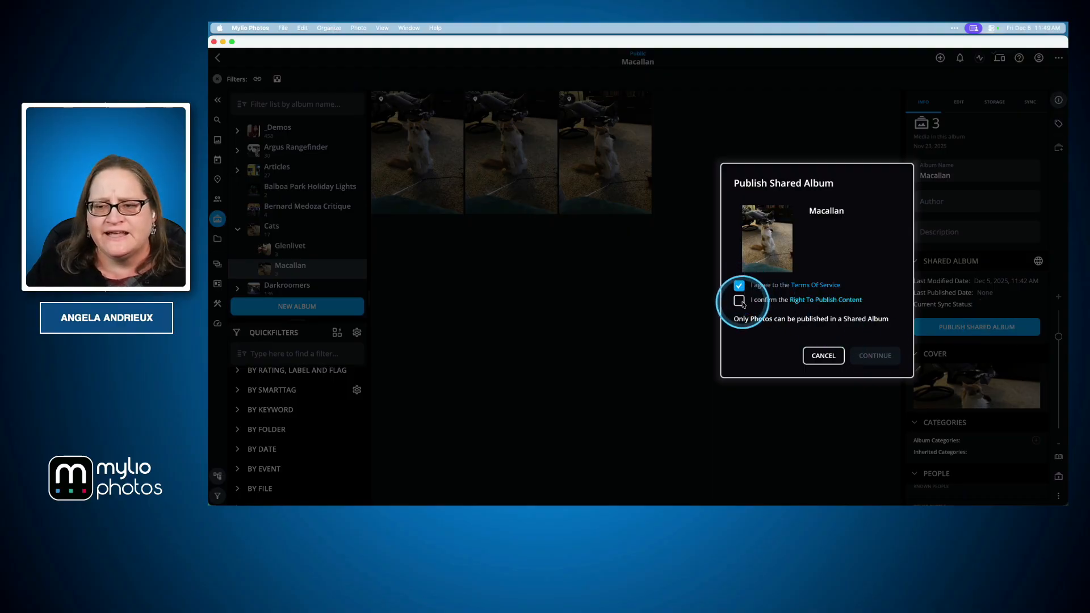
pyautogui.click(740, 300)
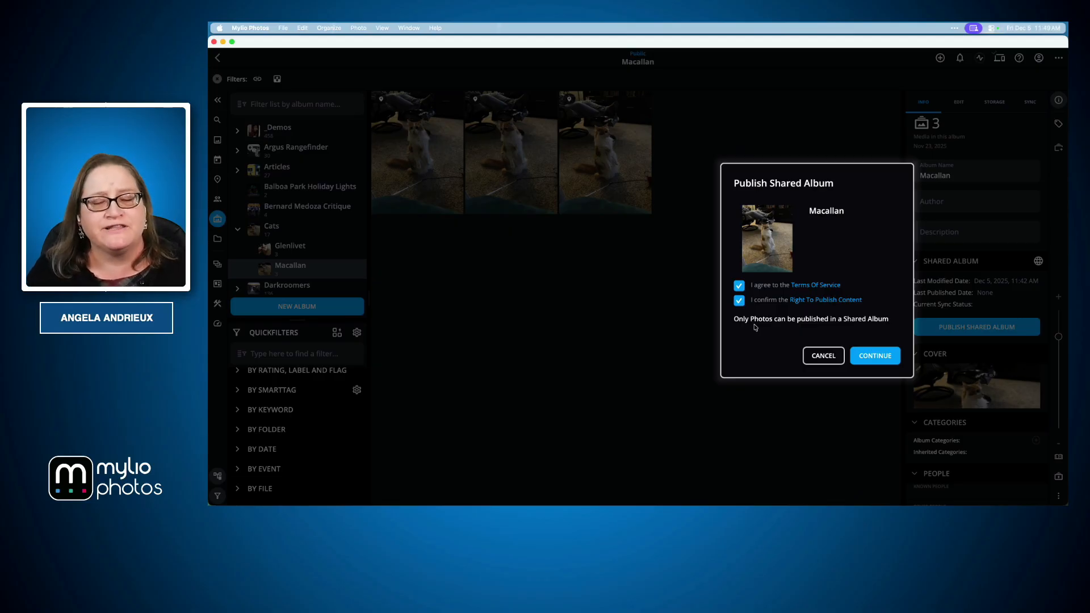
pyautogui.click(876, 357)
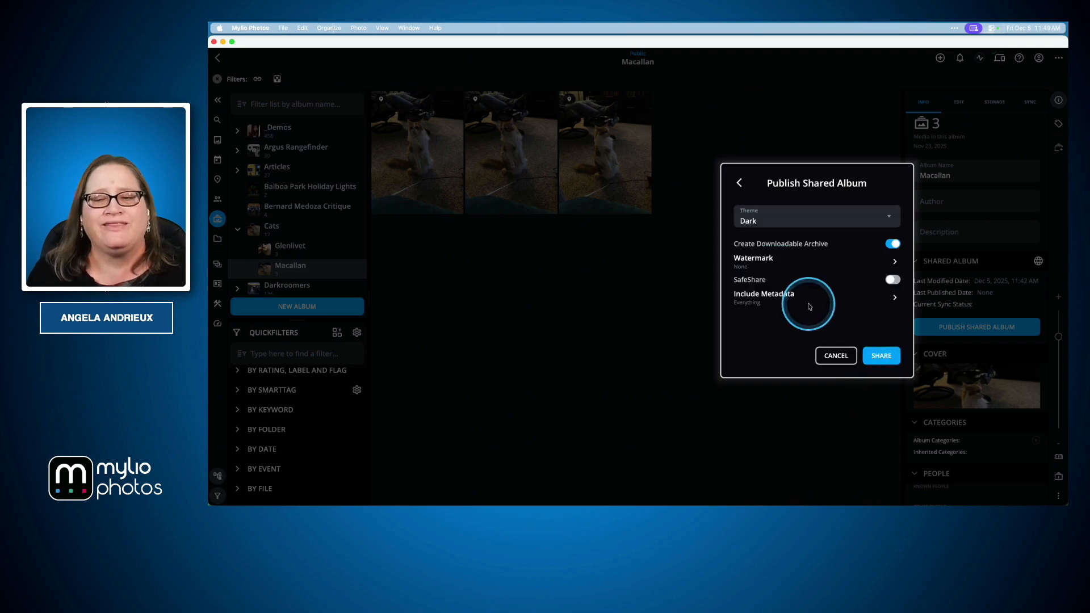
# - Set the shared album's theme to White and disable Create Downloadable Archive, trying SafeShare but leaving it off
pyautogui.click(812, 218)
pyautogui.click(759, 281)
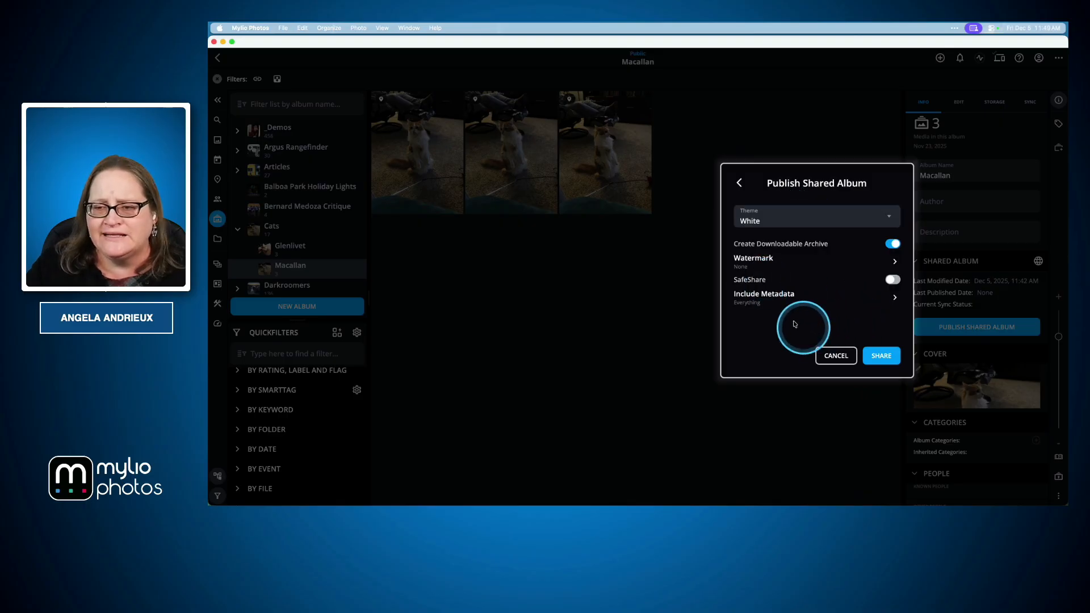
pyautogui.click(893, 244)
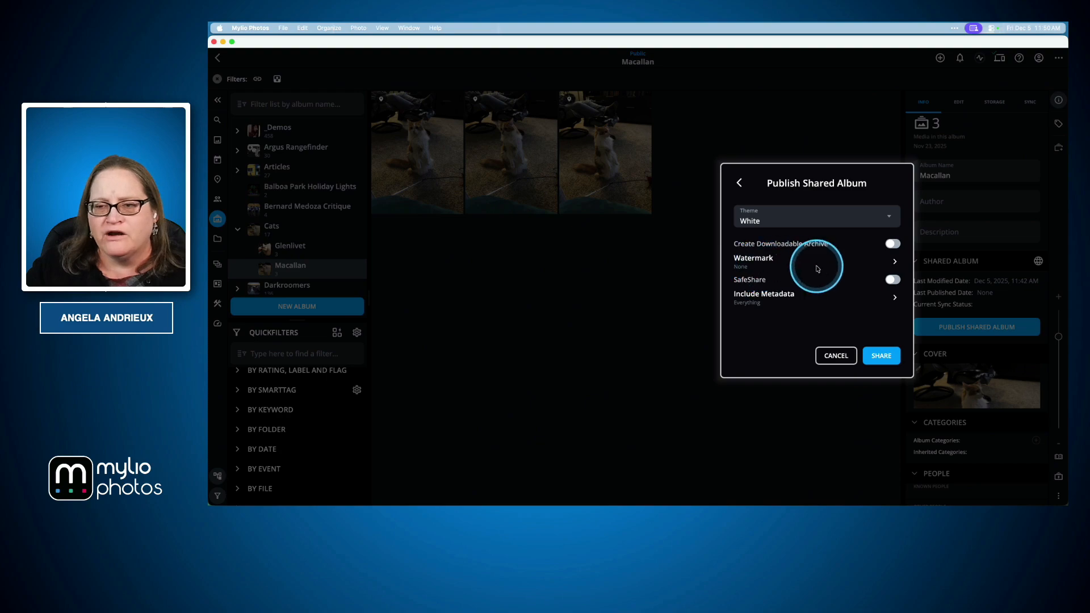
pyautogui.click(894, 280)
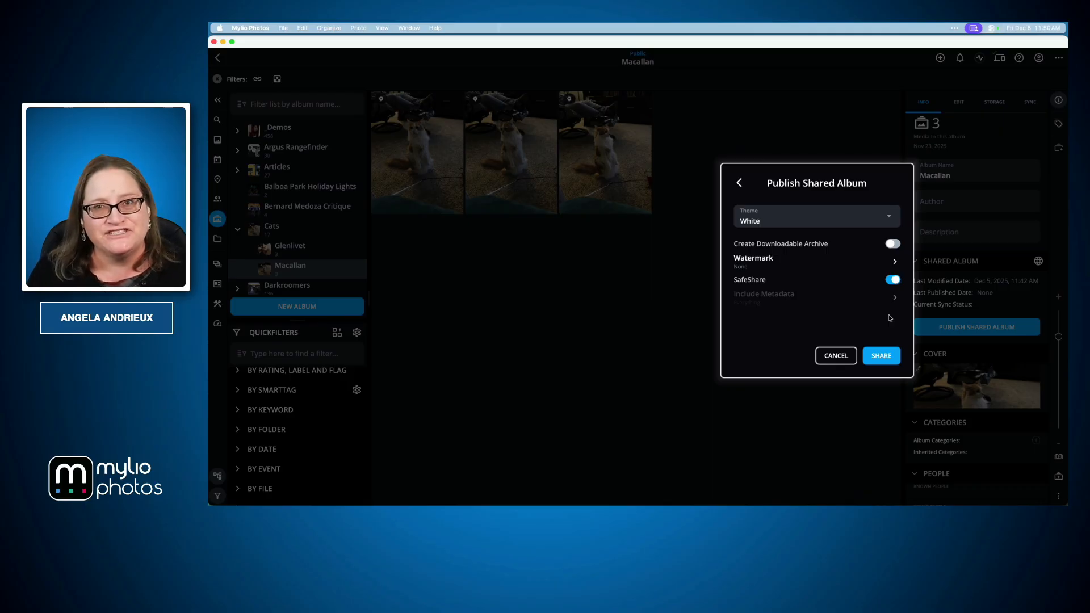
pyautogui.click(894, 281)
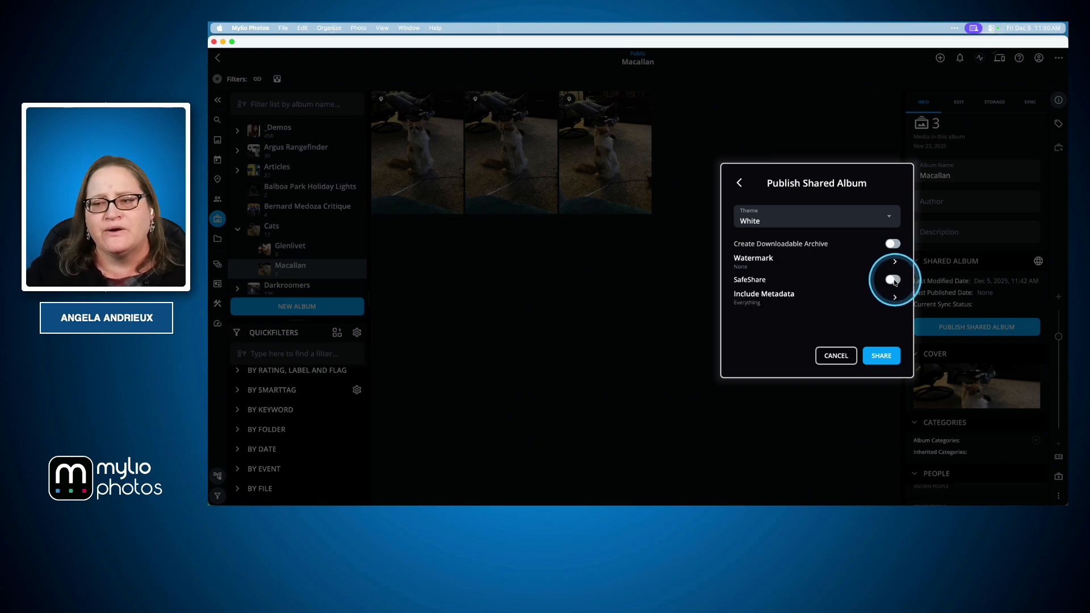
# - Exclude People and Places from the included metadata, and share the Macallan album
pyautogui.click(876, 305)
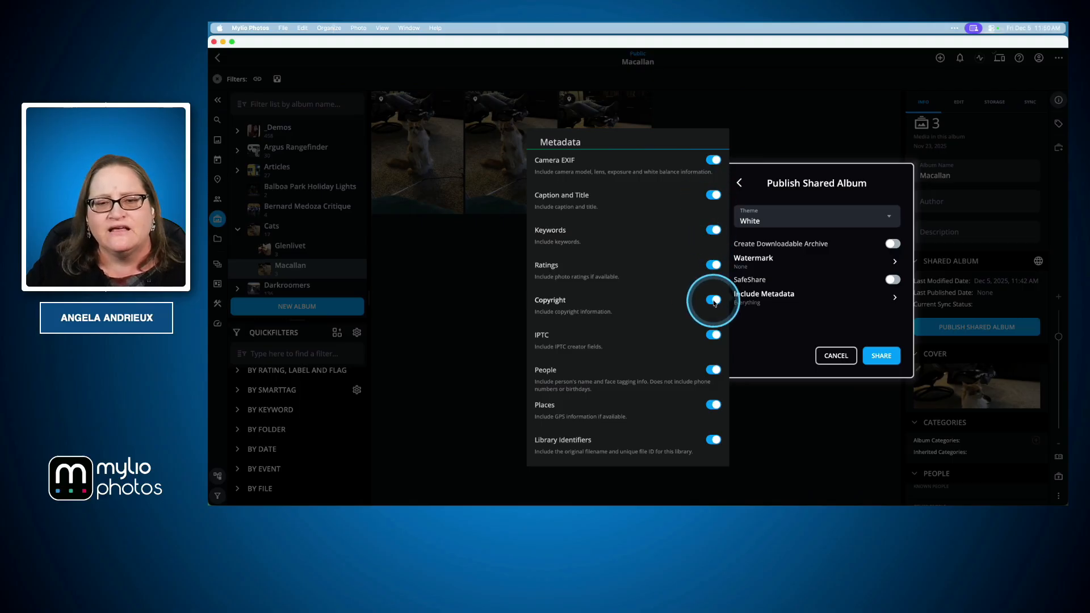
pyautogui.click(713, 373)
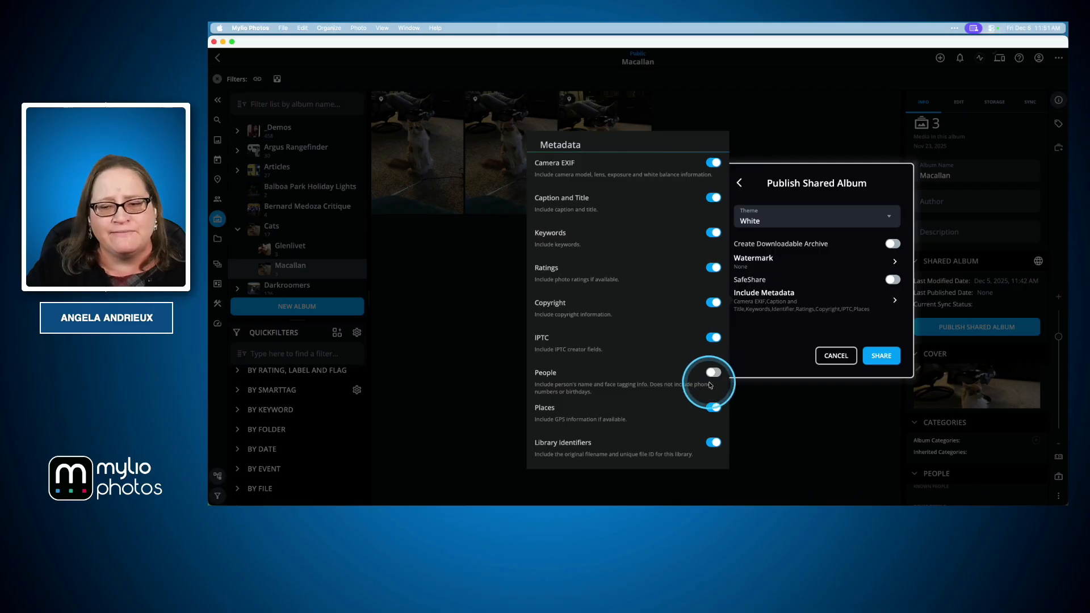
pyautogui.click(710, 407)
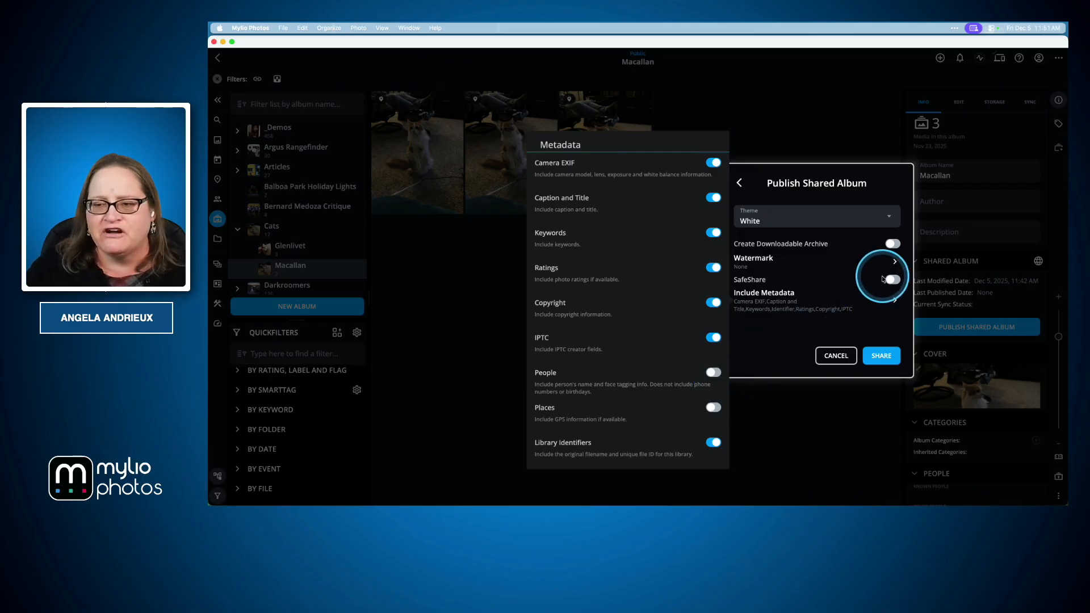
pyautogui.click(864, 325)
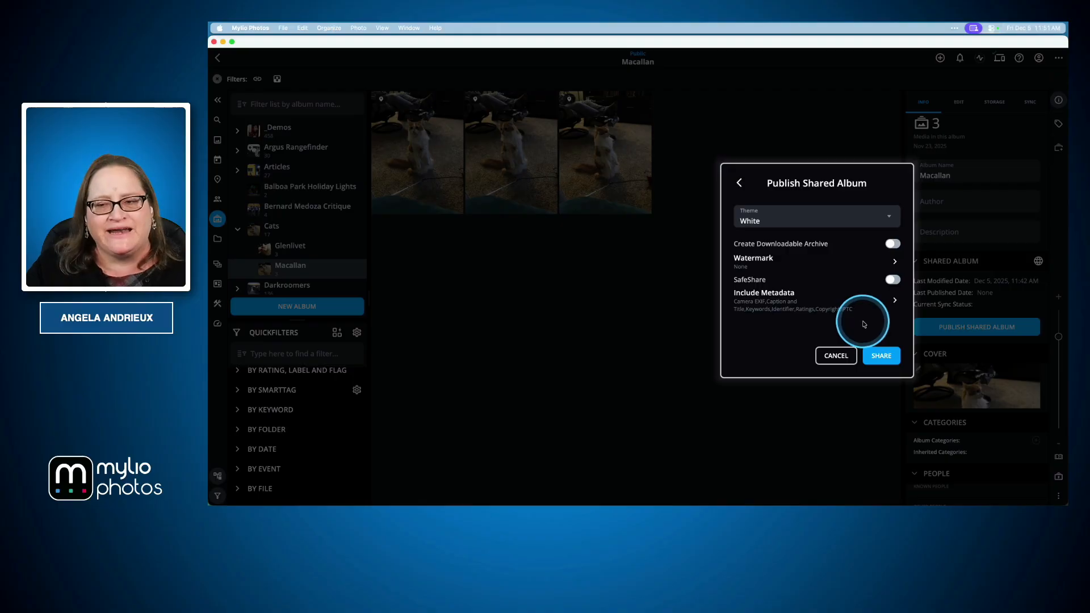
pyautogui.click(881, 354)
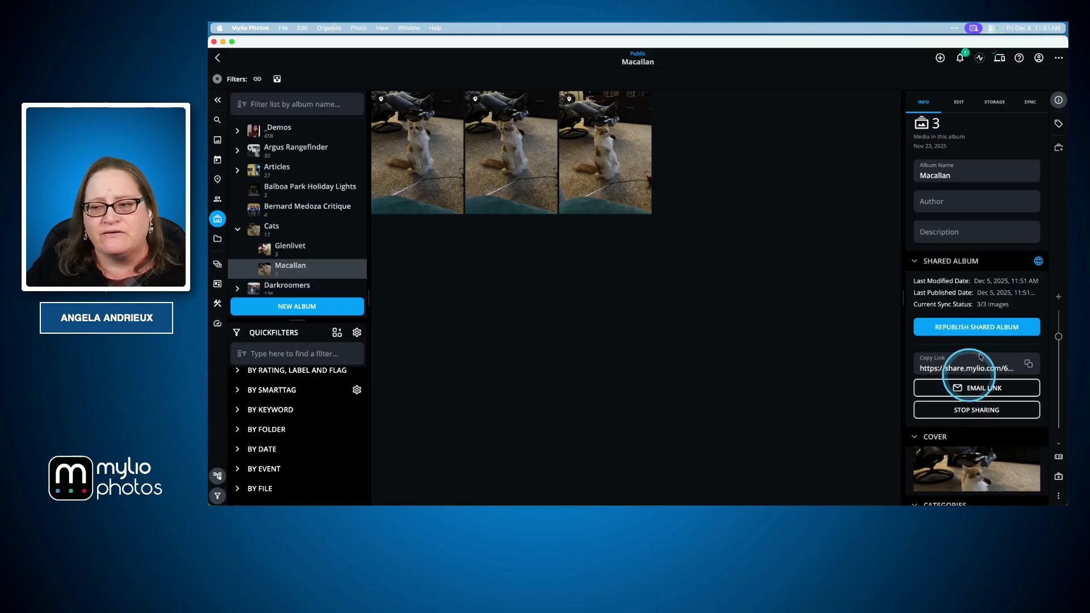
# - Copy the Macallan album's share link and switch to Safari to view the shared gallery
pyautogui.click(1031, 366)
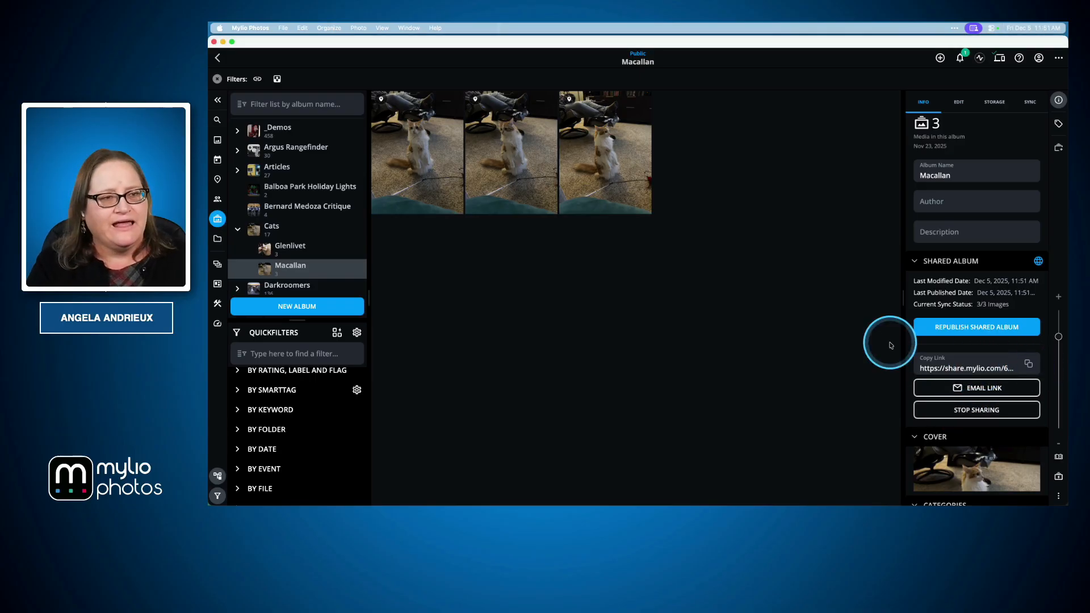
pyautogui.press('super+space')
pyautogui.write('safari')
pyautogui.press('Return')
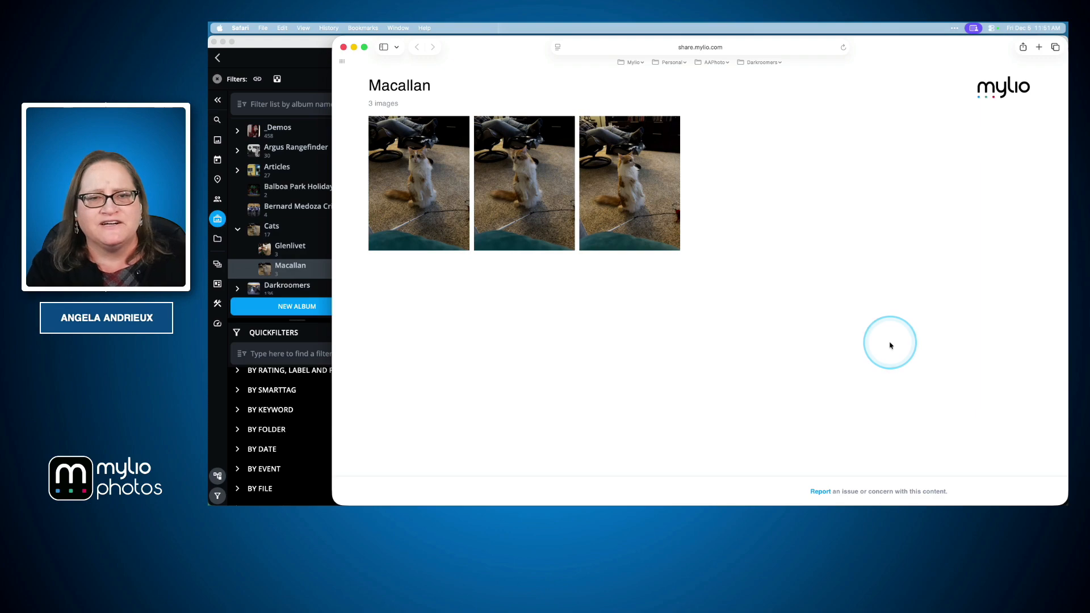
pyautogui.moveTo(938, 49); pyautogui.dragTo(890, 50)
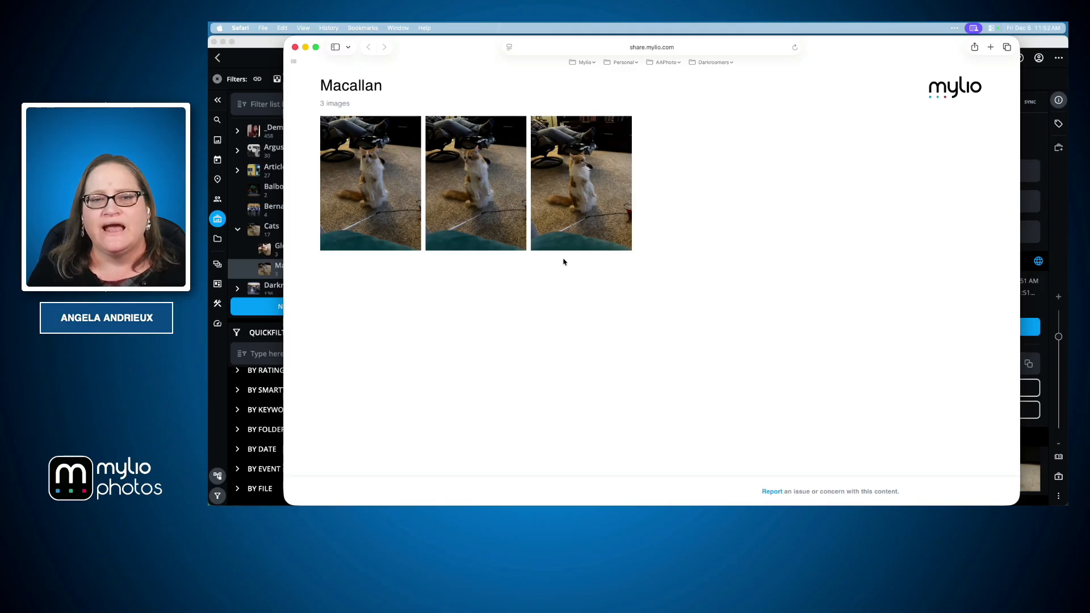
# - View the gallery's first photo with its image details, browse through to the third photo, and close the Safari window
pyautogui.click(387, 187)
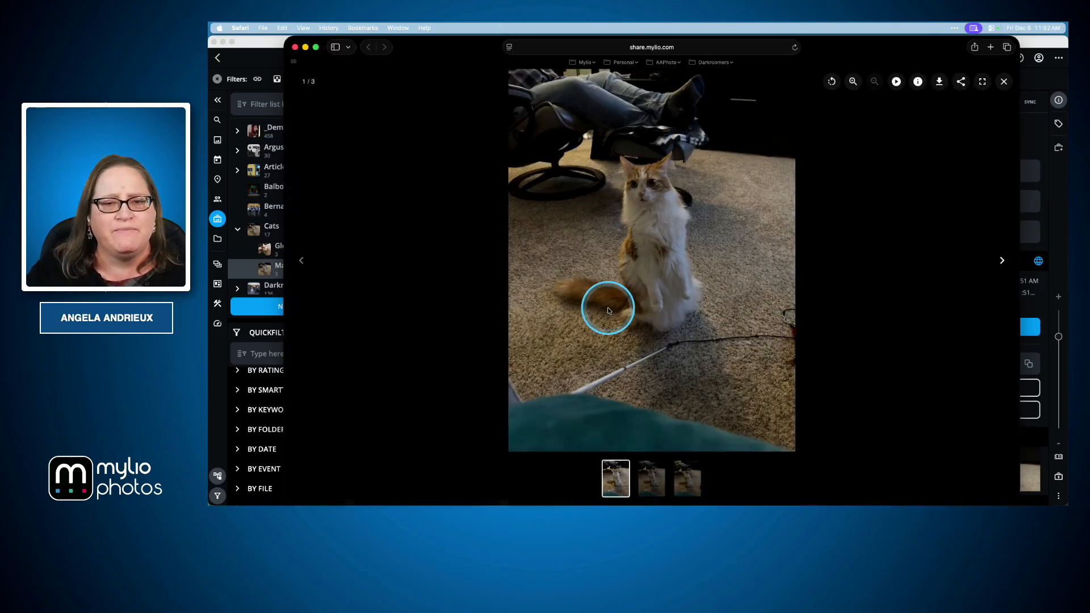
pyautogui.click(919, 82)
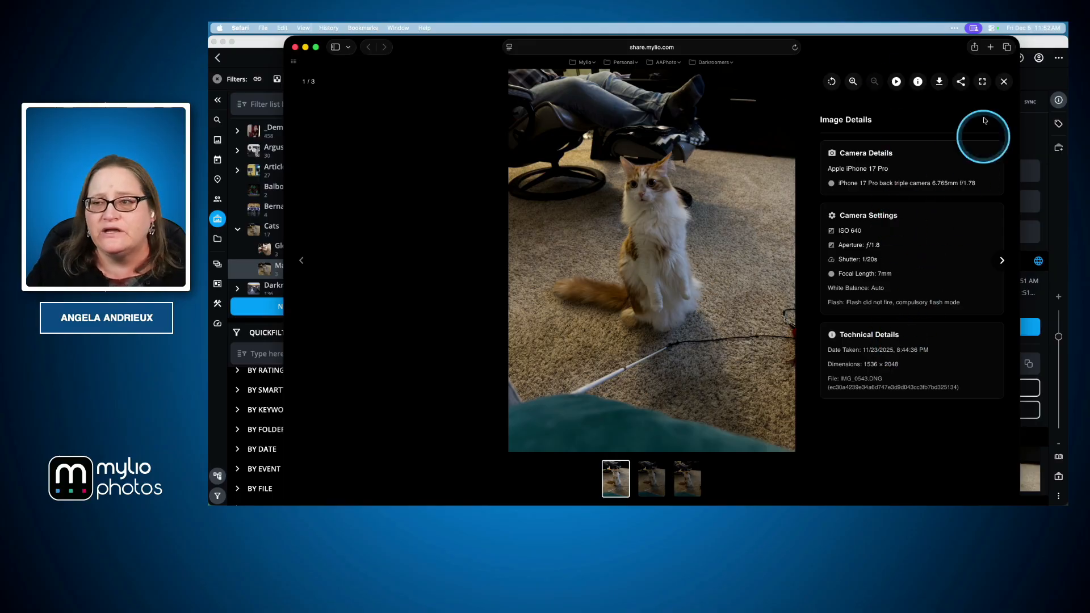
pyautogui.click(1001, 261)
pyautogui.click(1002, 261)
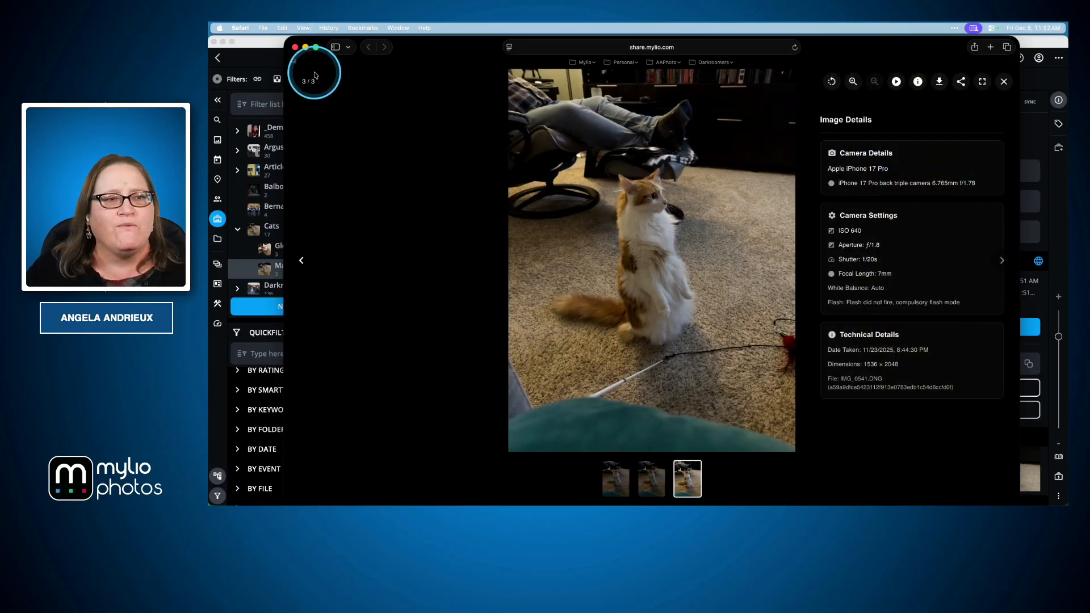
pyautogui.click(295, 46)
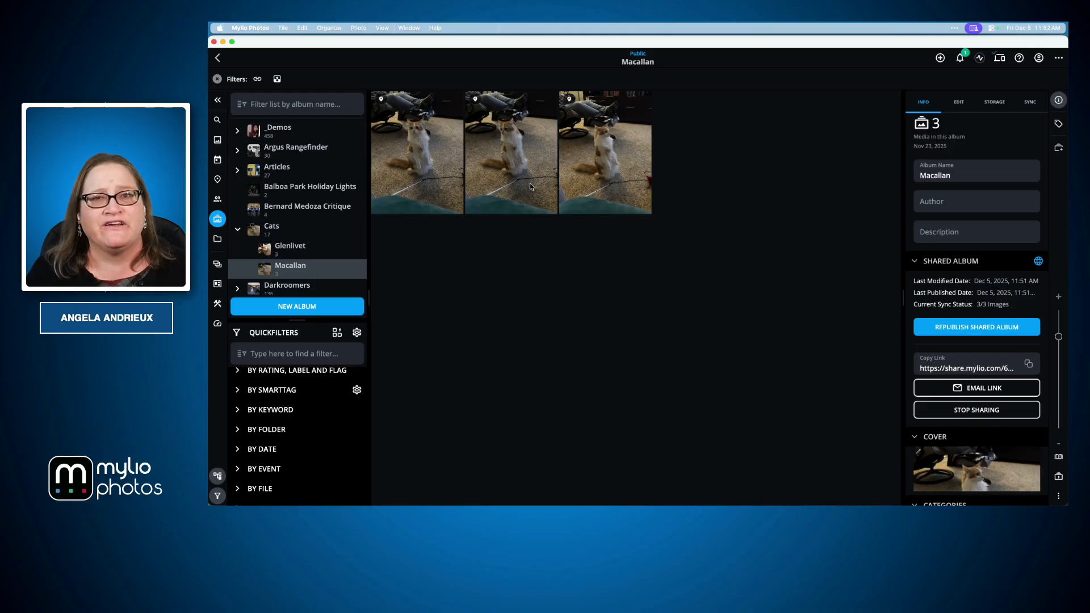
# - Browse all albums, open QuickShares, and view the shared family album with the beach group photo as its cover
pyautogui.scroll(2, 280, 190)
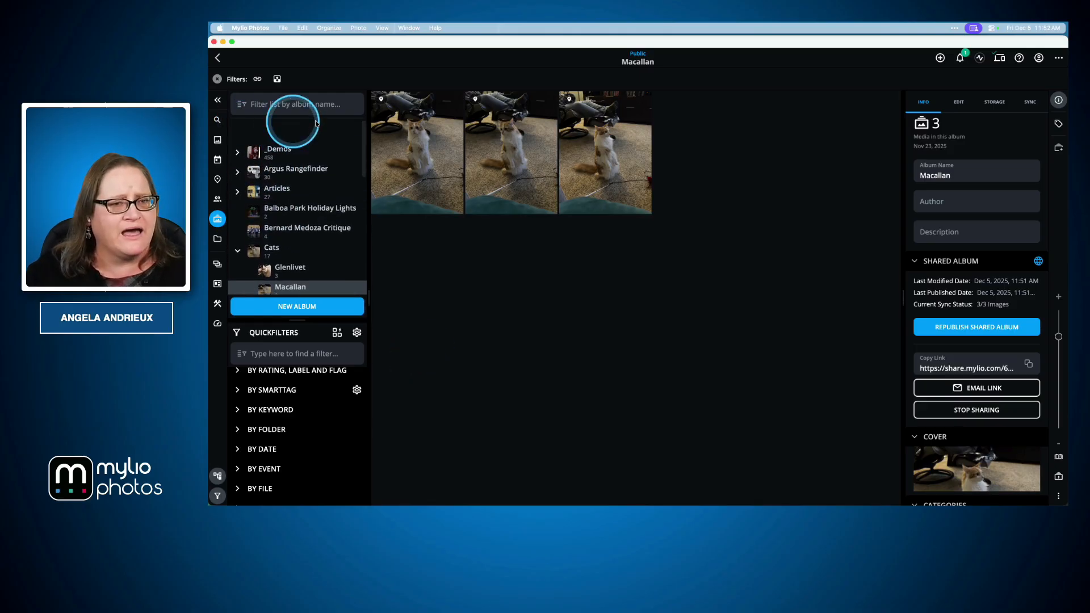
pyautogui.scroll(-1, 245, 155)
pyautogui.click(218, 219)
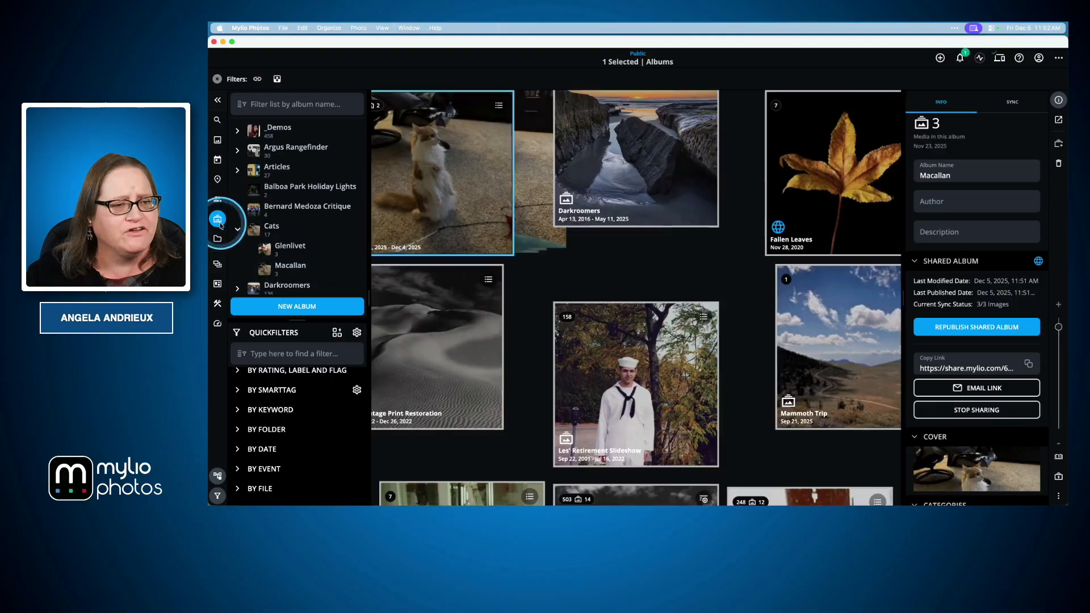
pyautogui.scroll(-6, 329, 250)
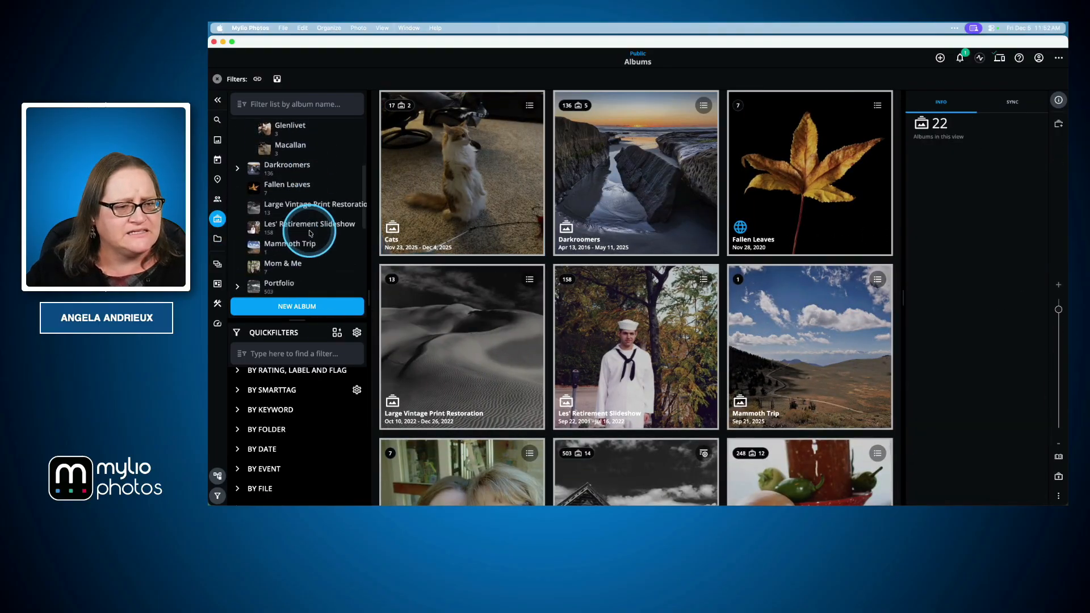
pyautogui.scroll(-2, 555, 204)
pyautogui.scroll(8, 554, 205)
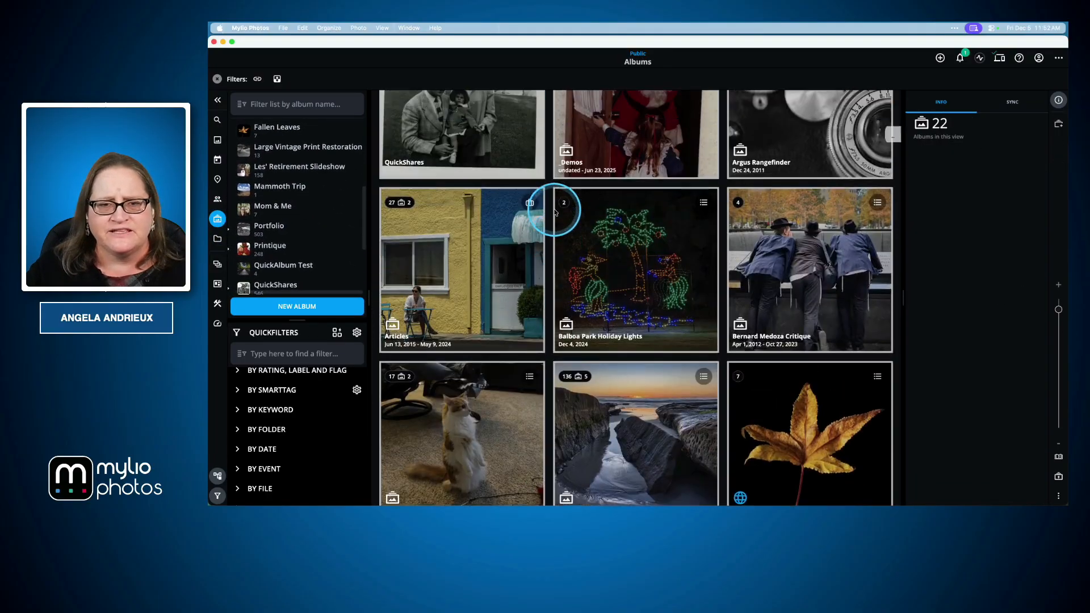
pyautogui.doubleClick(416, 225)
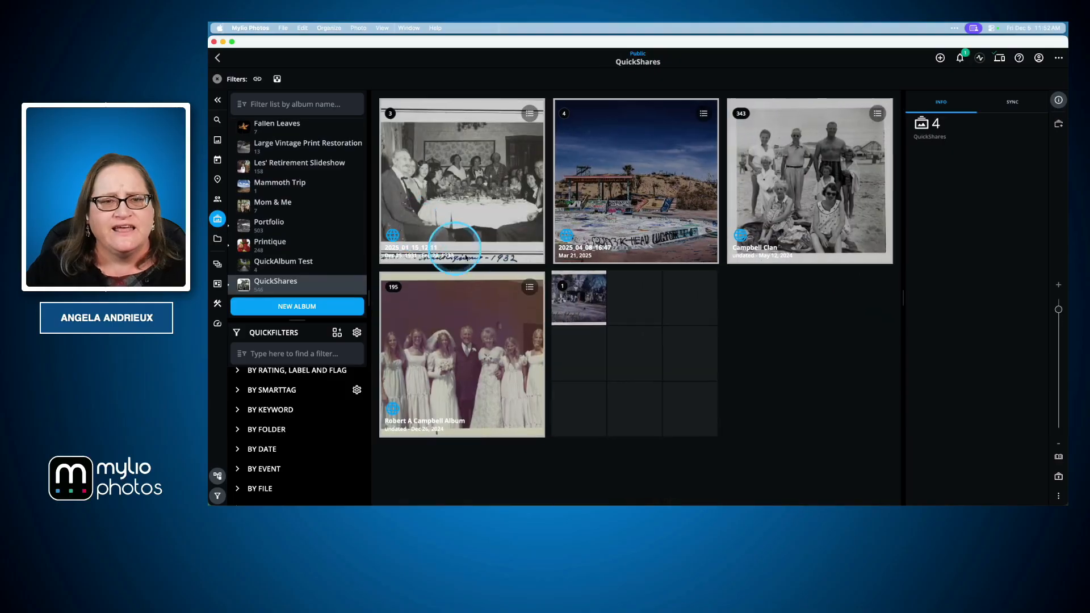
pyautogui.doubleClick(830, 187)
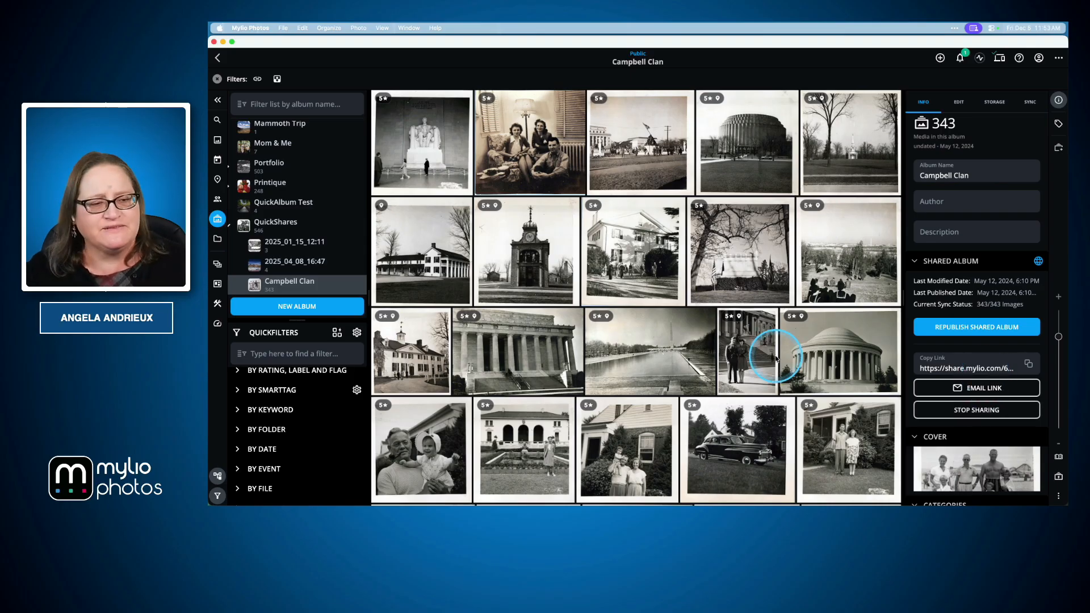
# - Switch to the Keynote presentation and advance from the Demo slide to the Privacy Tips slide
pyautogui.press('super+Tab')
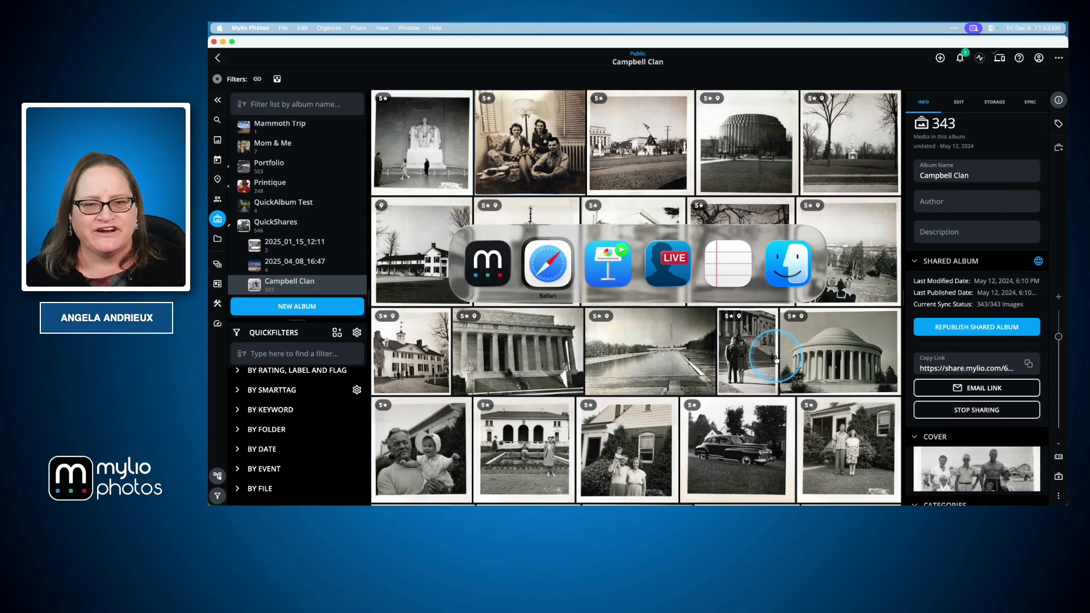
pyautogui.press('super+Tab')
pyautogui.press('super+Tab')
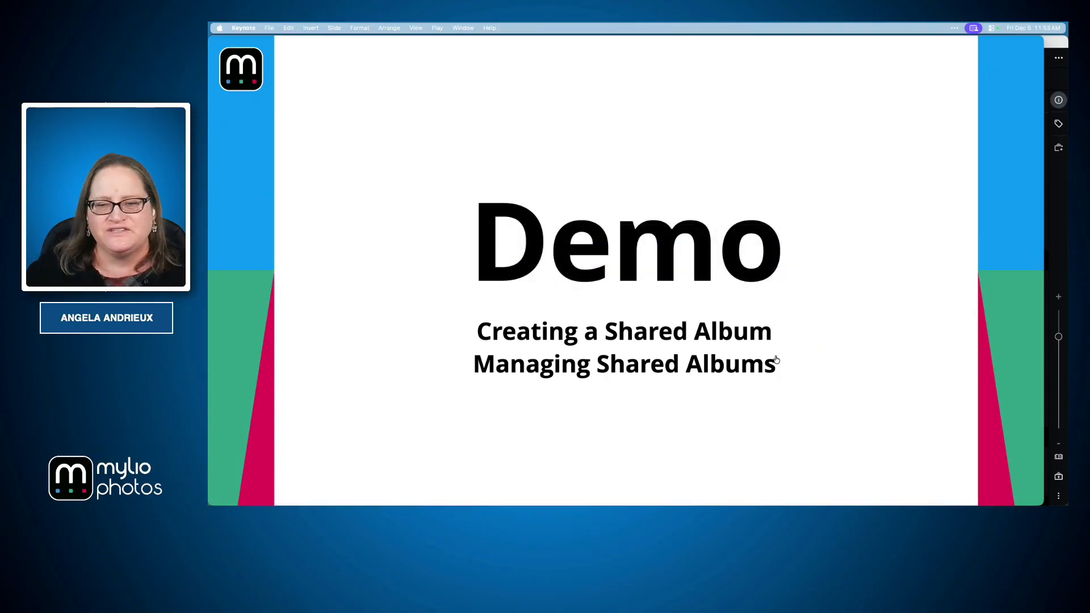
pyautogui.press('Right')
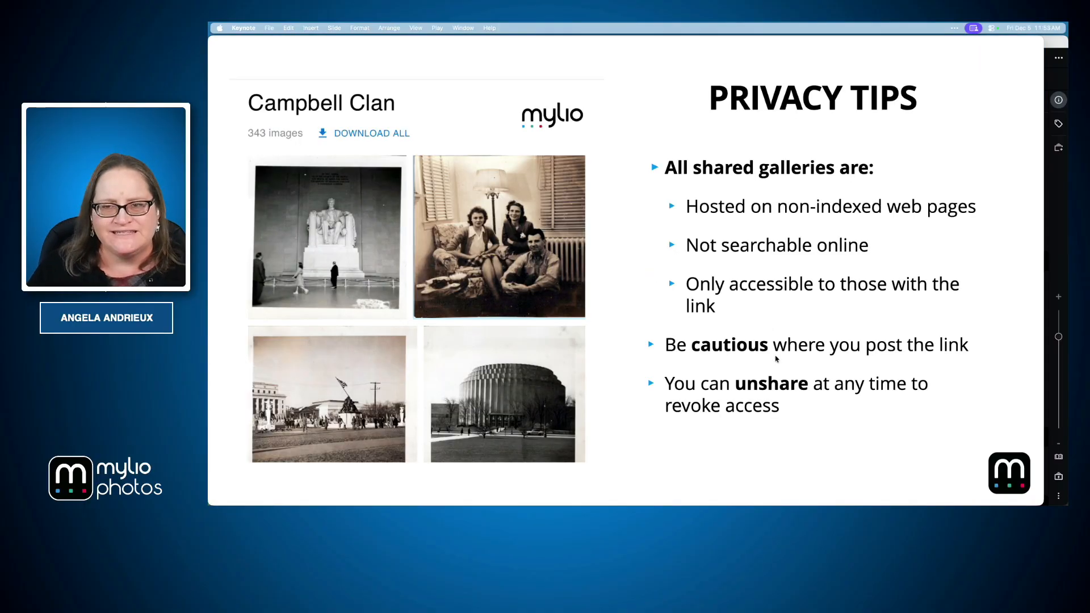